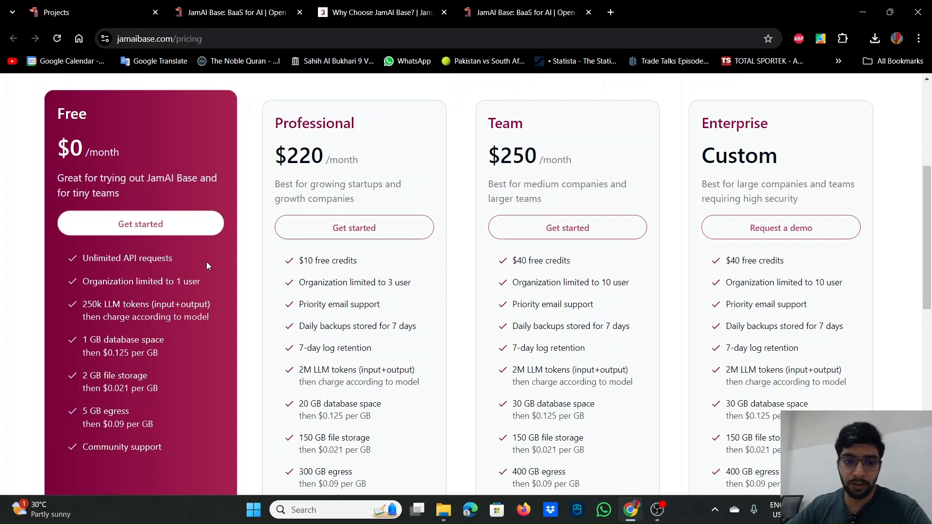
- Create a new JamAI Base project named test13 and open it
{"action": "left_click", "coordinate": [93, 13]}
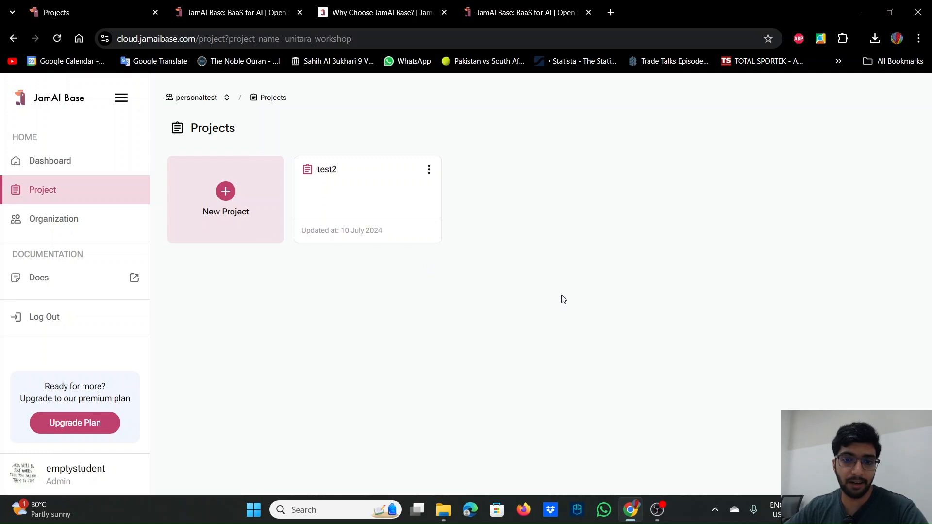
{"action": "left_click", "coordinate": [227, 195]}
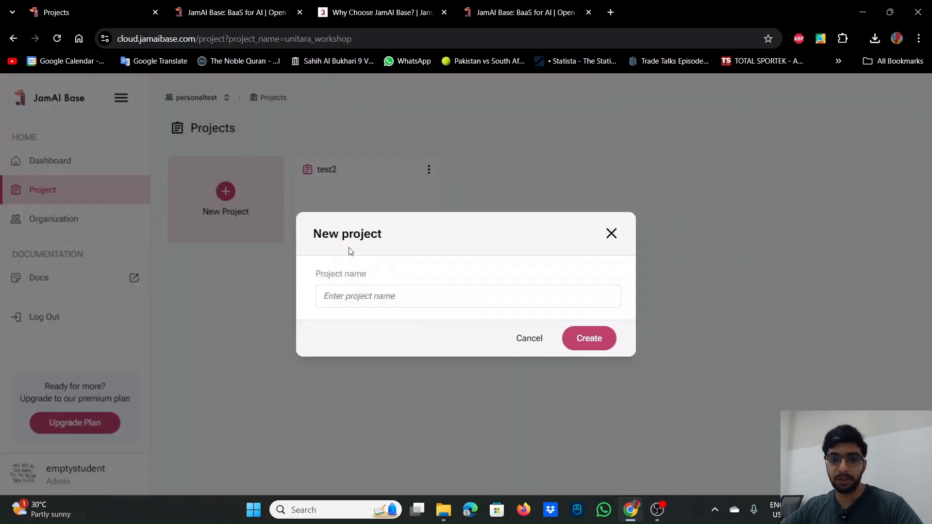
{"action": "left_click", "coordinate": [375, 295]}
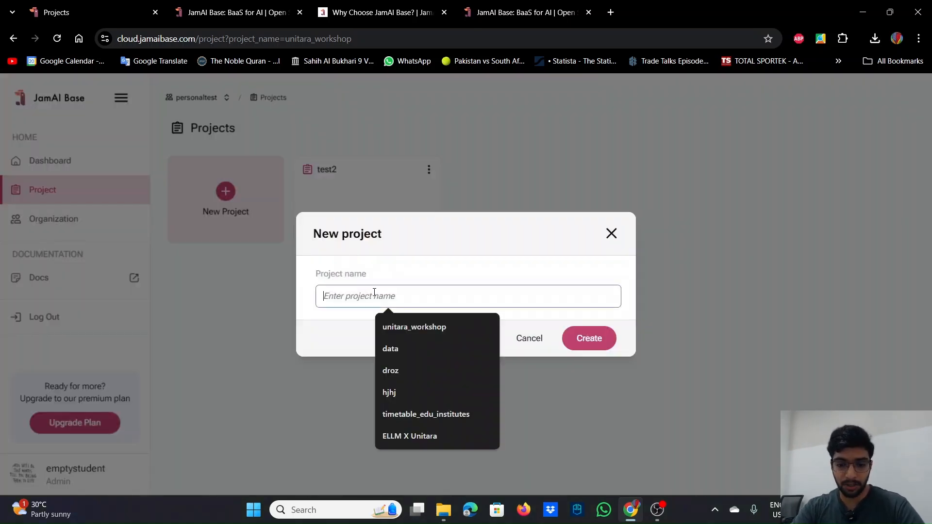
{"action": "type", "text": "test13"}
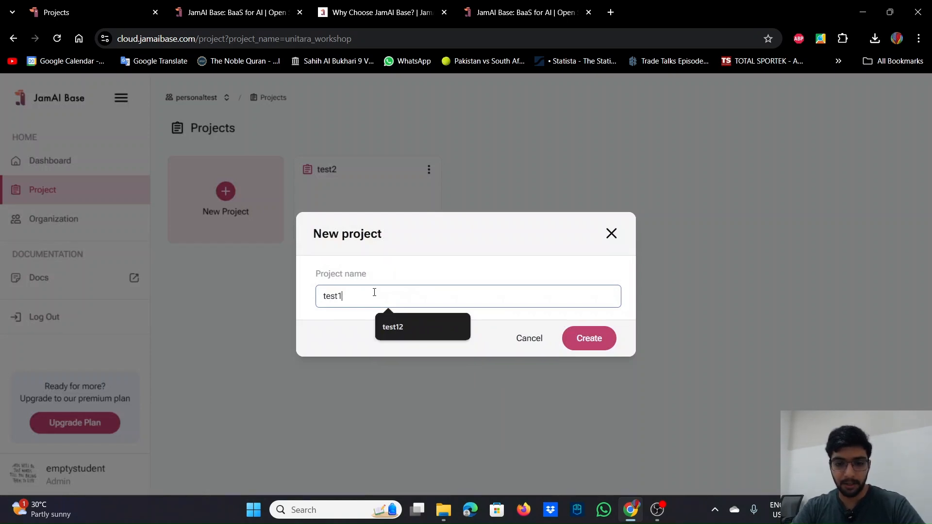
{"action": "left_click", "coordinate": [592, 336]}
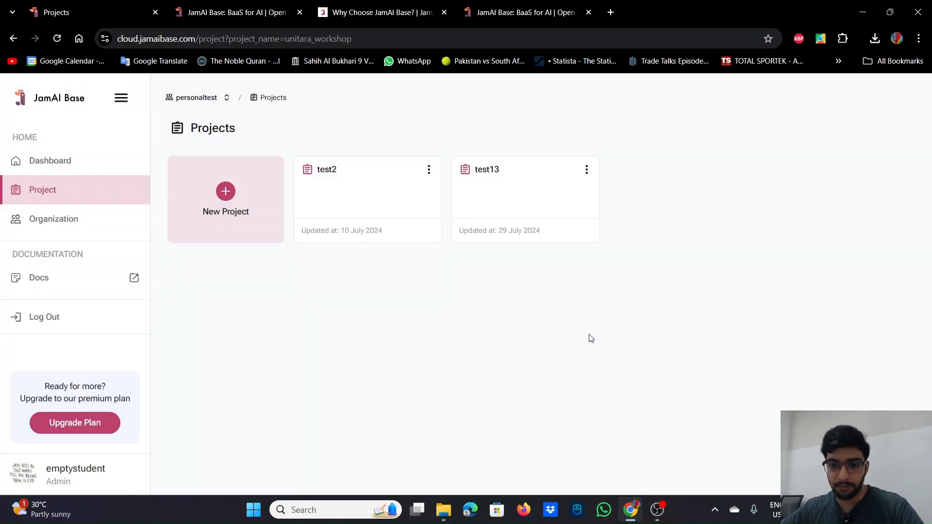
{"action": "left_click", "coordinate": [521, 181]}
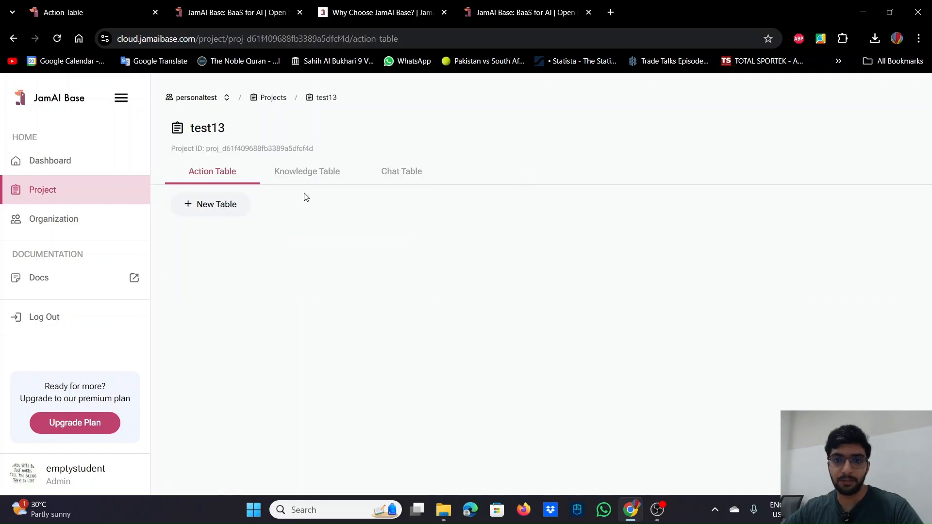
- Look through the project's knowledge table, chat table and action table sections
{"action": "left_click", "coordinate": [315, 173]}
{"action": "left_click", "coordinate": [401, 171]}
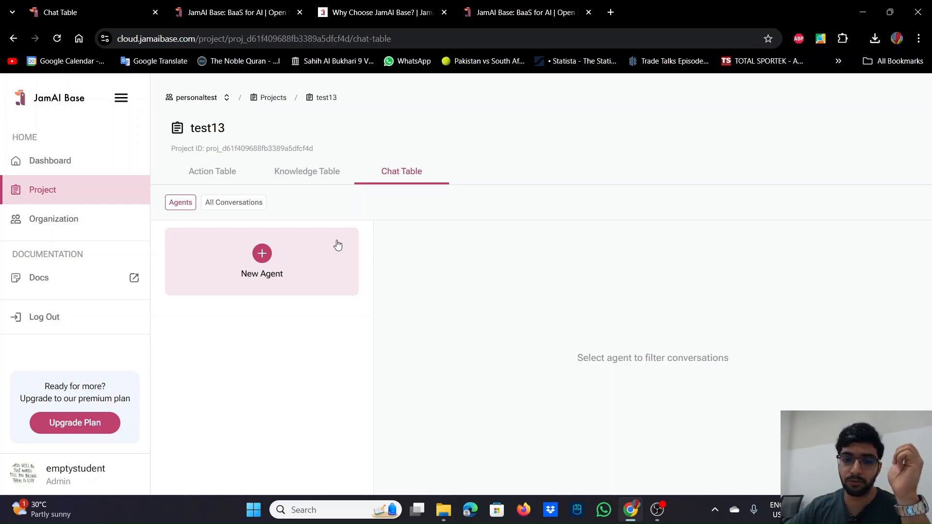
{"action": "left_click", "coordinate": [298, 173]}
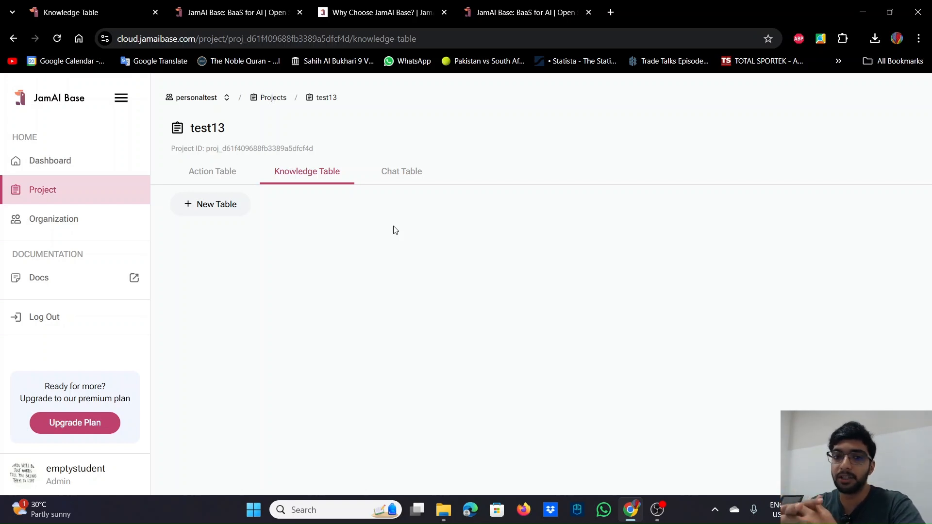
{"action": "left_click", "coordinate": [240, 173]}
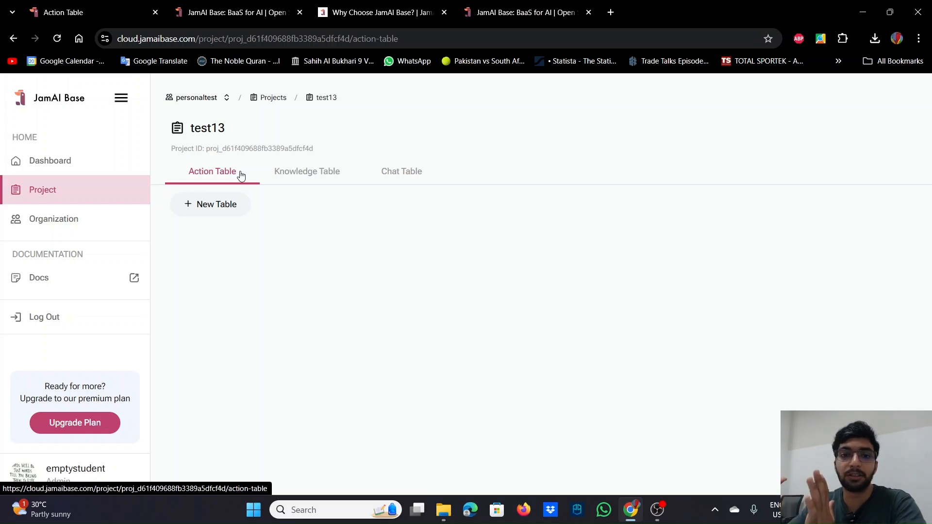
- Create an action table with the ID test1 and one str input column named test3
{"action": "left_click", "coordinate": [227, 202]}
{"action": "left_click", "coordinate": [401, 239]}
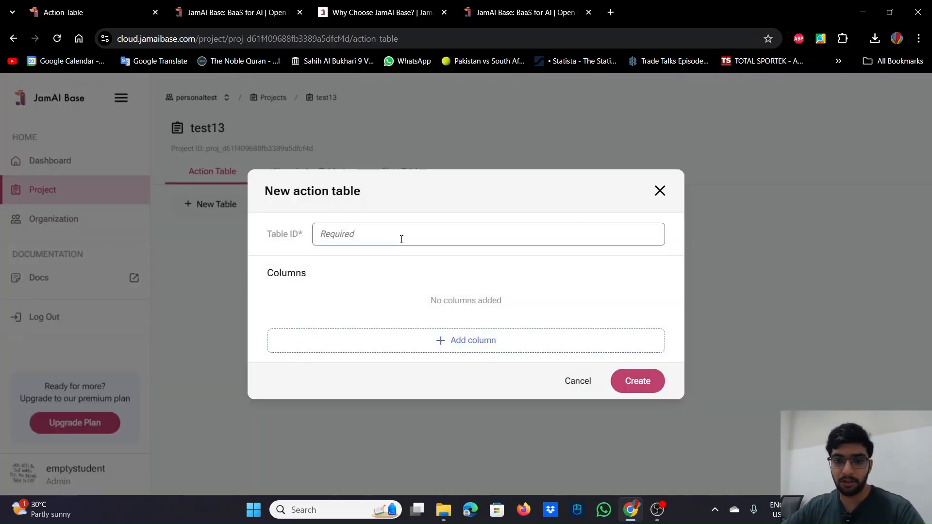
{"action": "type", "text": "test"}
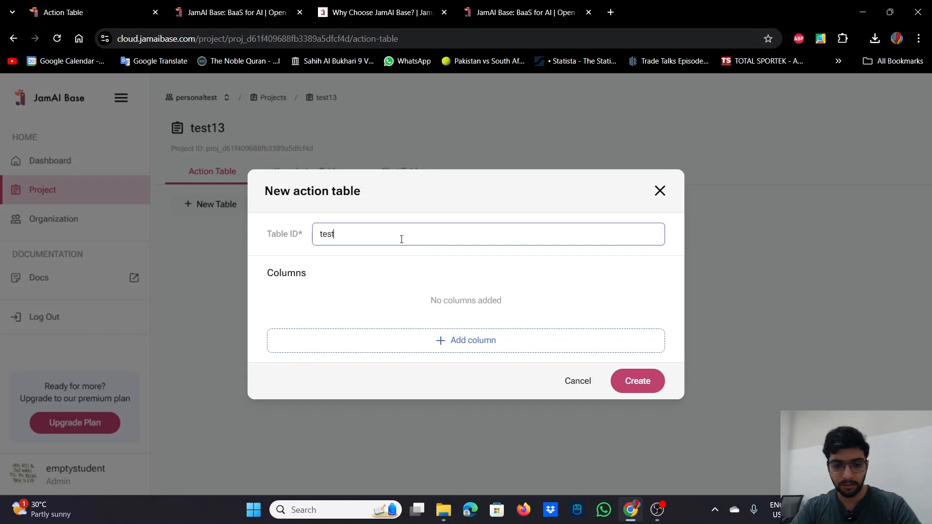
{"action": "type", "text": "1"}
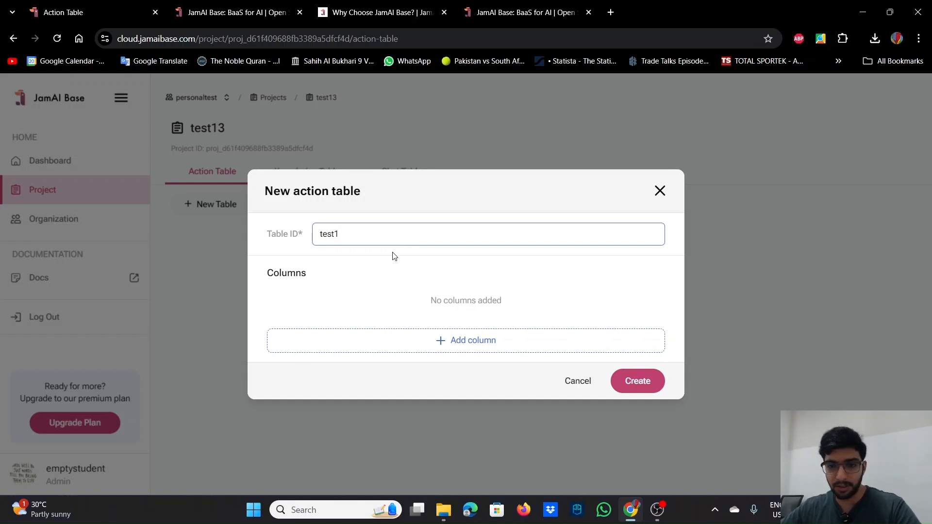
{"action": "left_click", "coordinate": [499, 343]}
{"action": "left_click", "coordinate": [330, 310]}
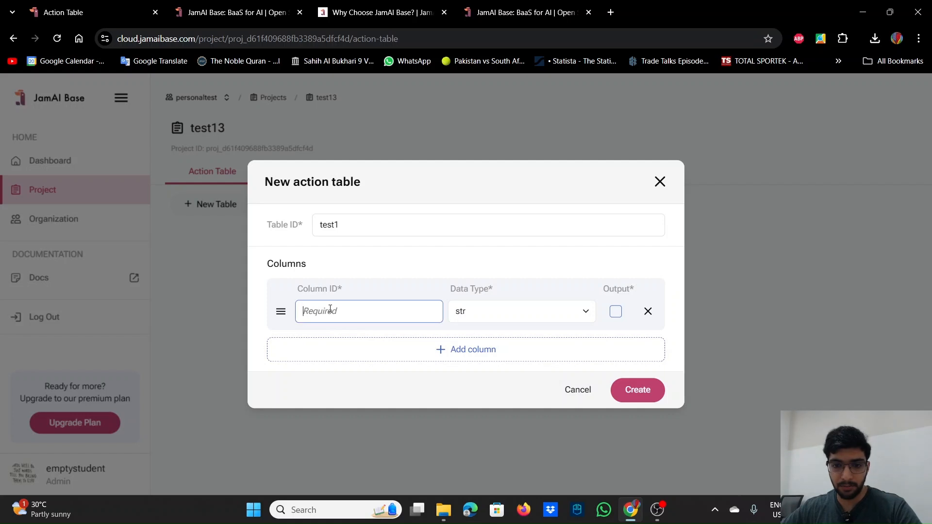
{"action": "type", "text": "test3"}
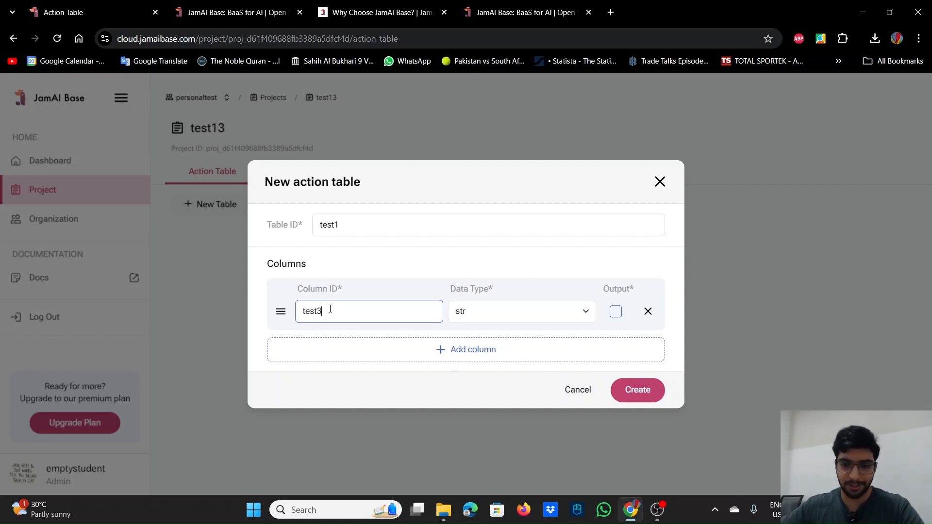
{"action": "left_click", "coordinate": [615, 313]}
{"action": "left_click", "coordinate": [617, 315]}
{"action": "left_click", "coordinate": [637, 399]}
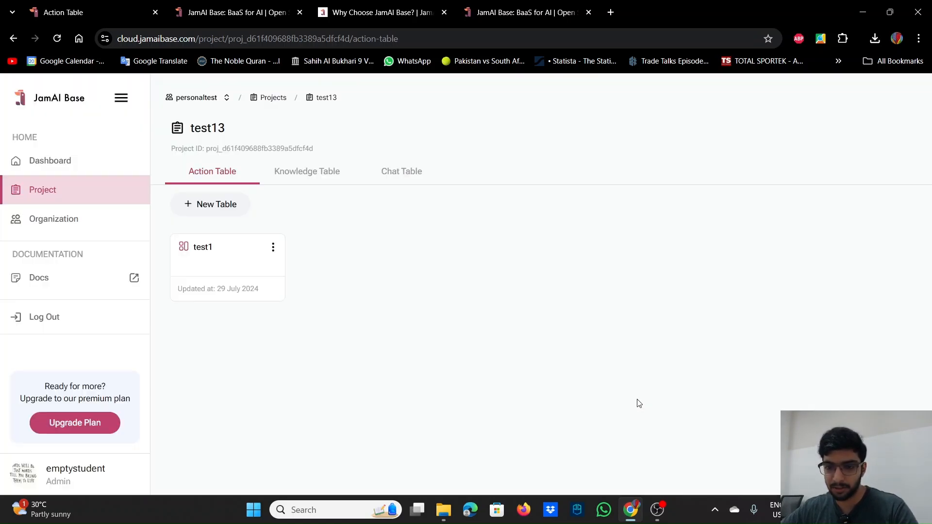
- Open the test1 table and start a new output column with the ID output and data type str
{"action": "left_click", "coordinate": [237, 261]}
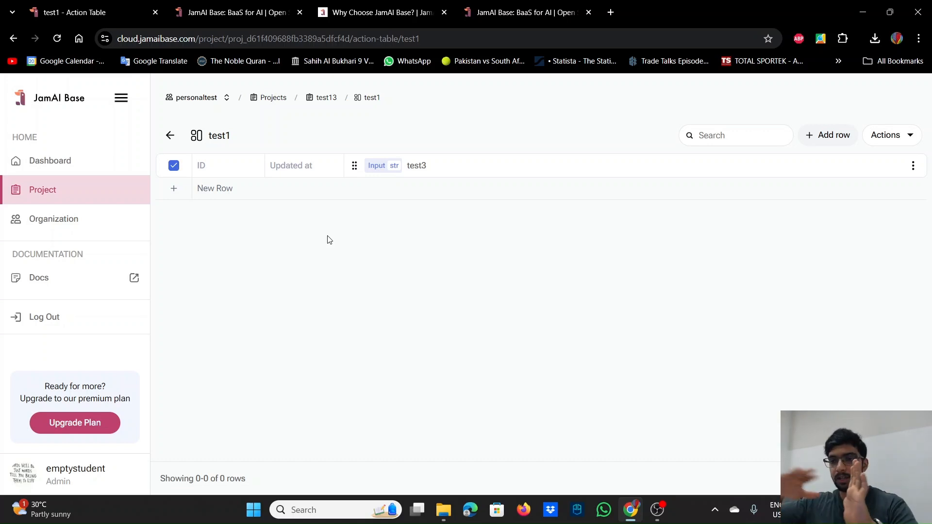
{"action": "left_click", "coordinate": [889, 137]}
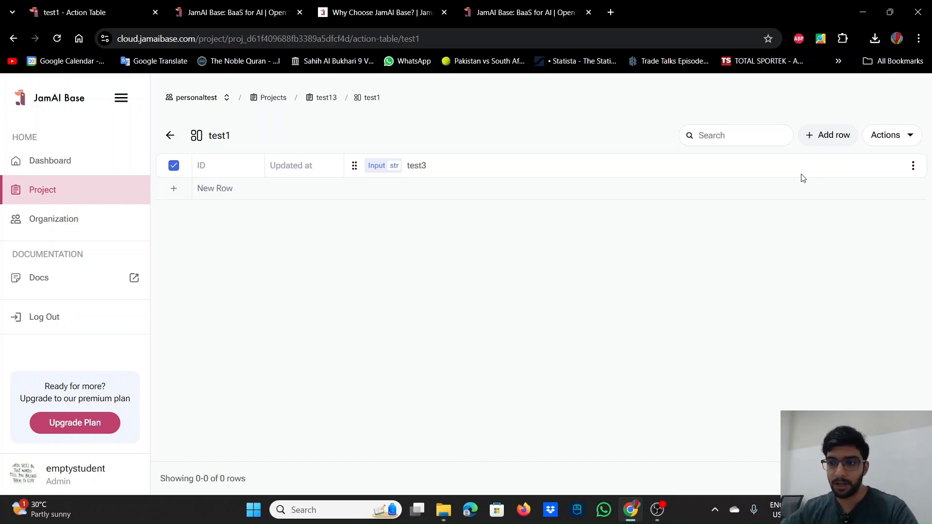
{"action": "left_click", "coordinate": [873, 180]}
{"action": "left_click", "coordinate": [238, 177]}
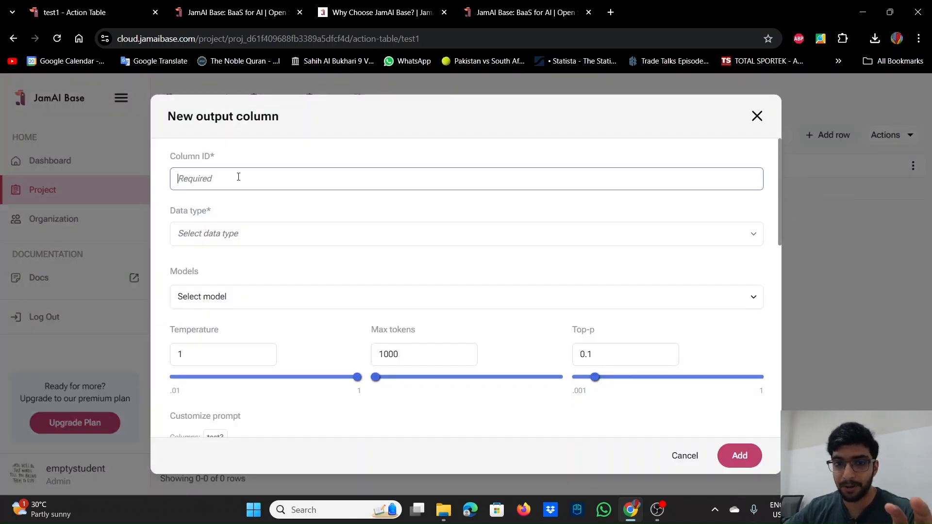
{"action": "type", "text": "outou"}
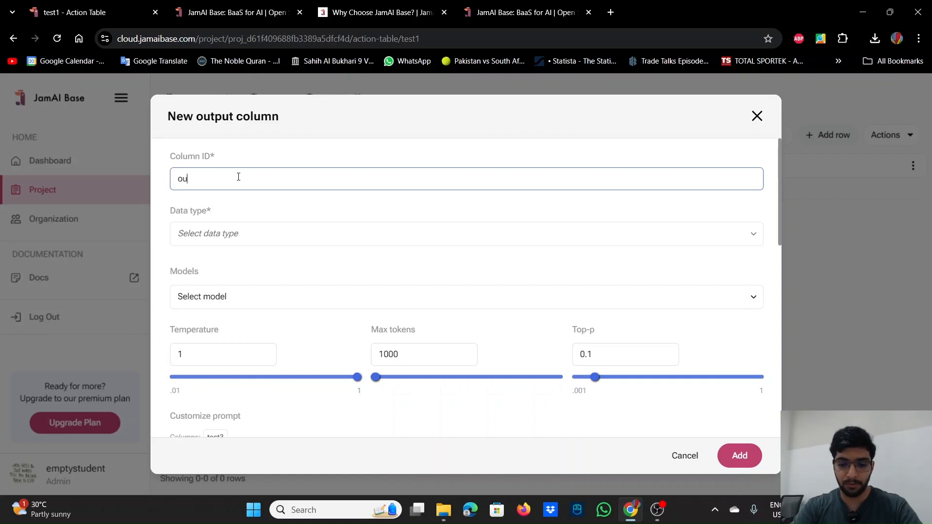
{"action": "key", "text": "BackSpace"}
{"action": "type", "text": "put"}
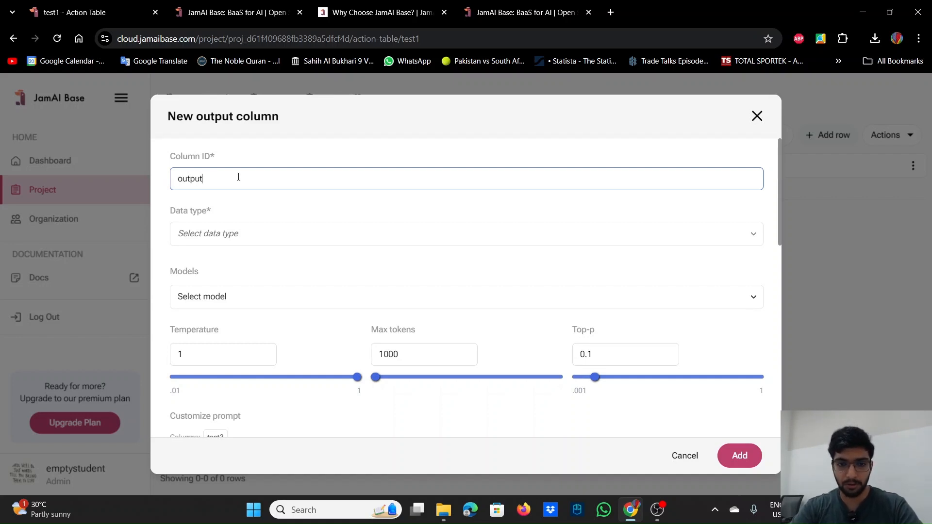
{"action": "left_click", "coordinate": [231, 232]}
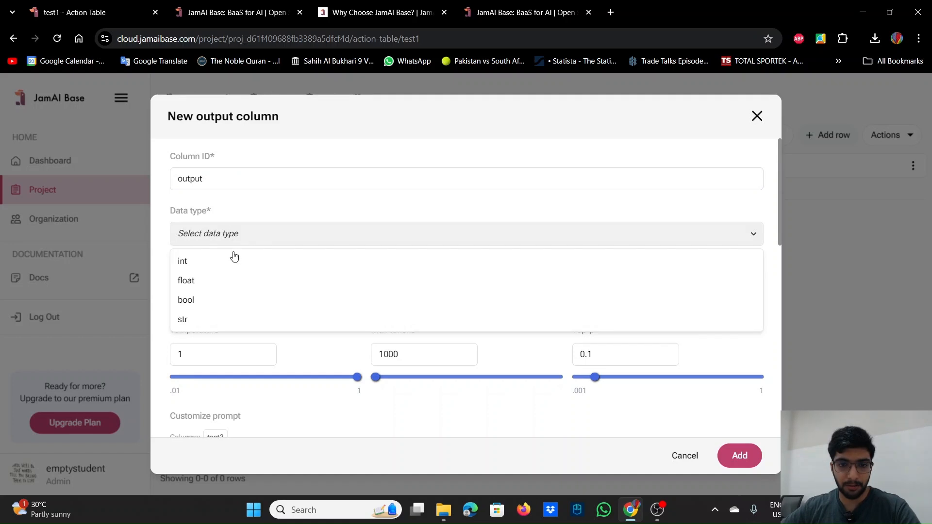
{"action": "left_click", "coordinate": [225, 318]}
- Set the output column's model to ellm/Qwen/Qwen2-7B-Instruct and its max tokens to 1
{"action": "left_click", "coordinate": [241, 297]}
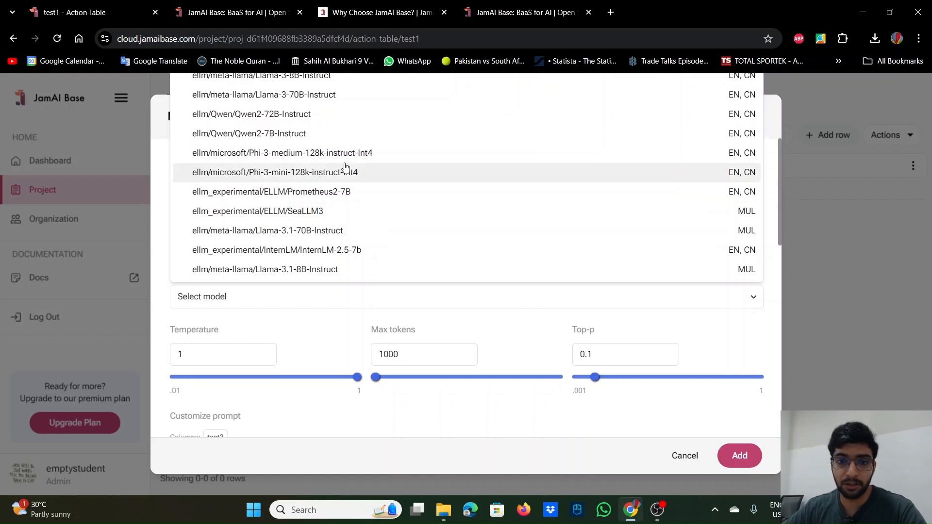
{"action": "left_click", "coordinate": [332, 136]}
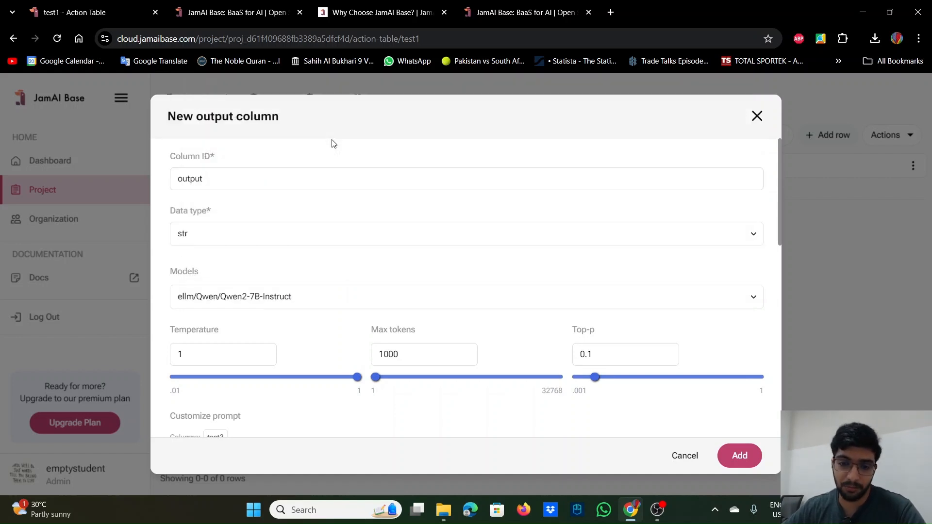
{"action": "left_click", "coordinate": [318, 300]}
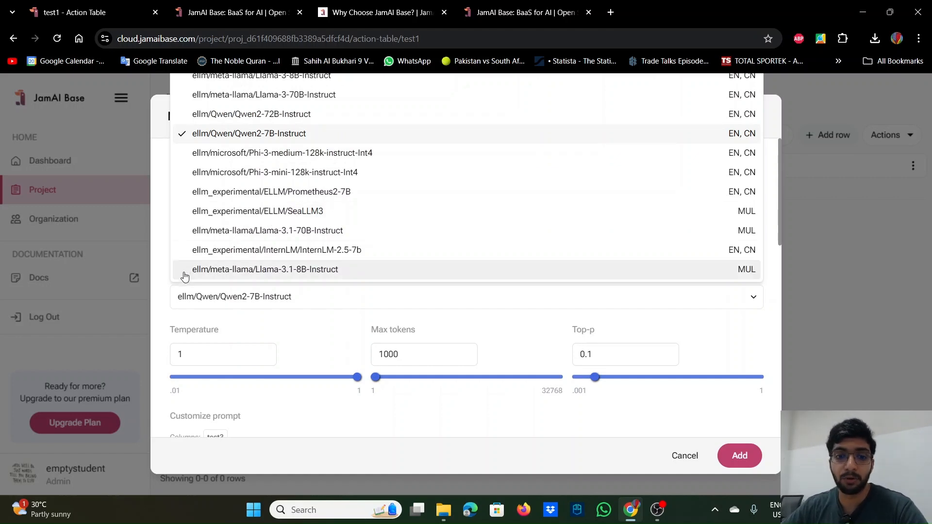
{"action": "left_click", "coordinate": [238, 285]}
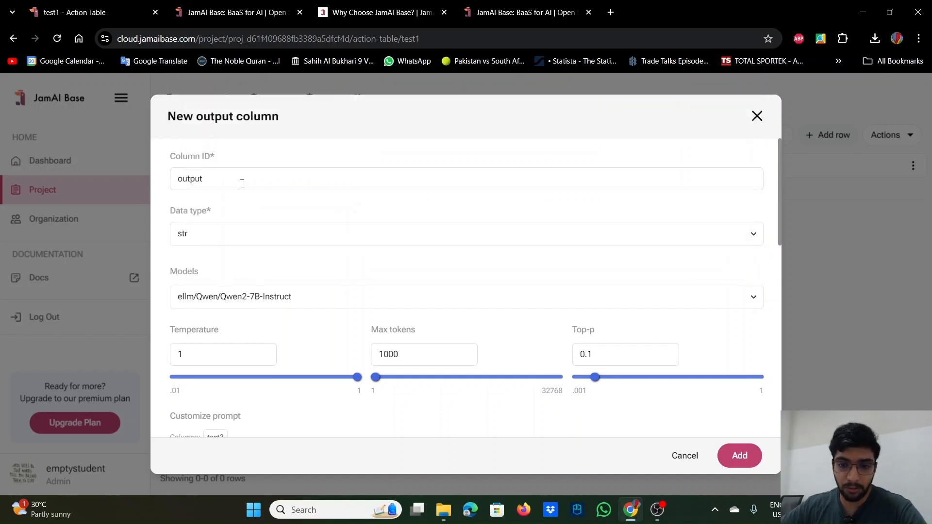
{"action": "scroll", "coordinate": [233, 301], "scroll_direction": "down", "scroll_amount": 1}
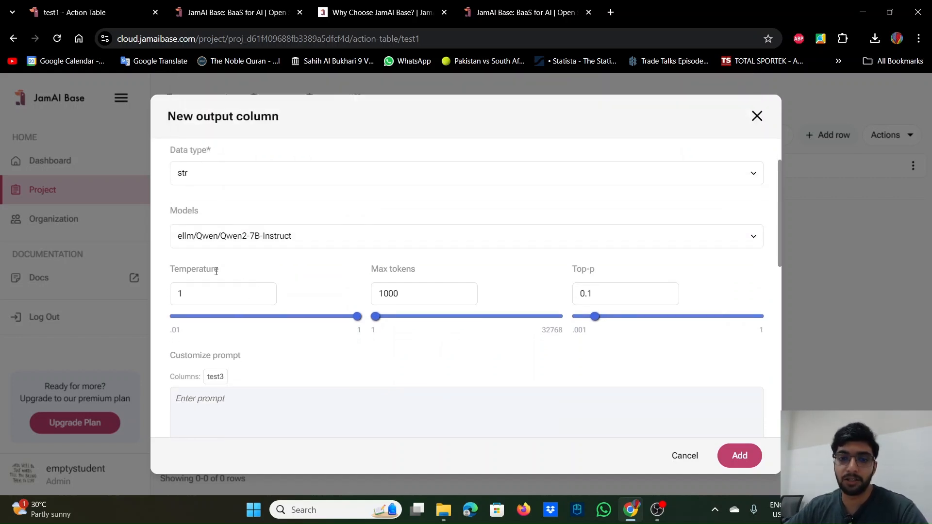
{"action": "left_click_drag", "start_coordinate": [376, 318], "coordinate": [413, 322]}
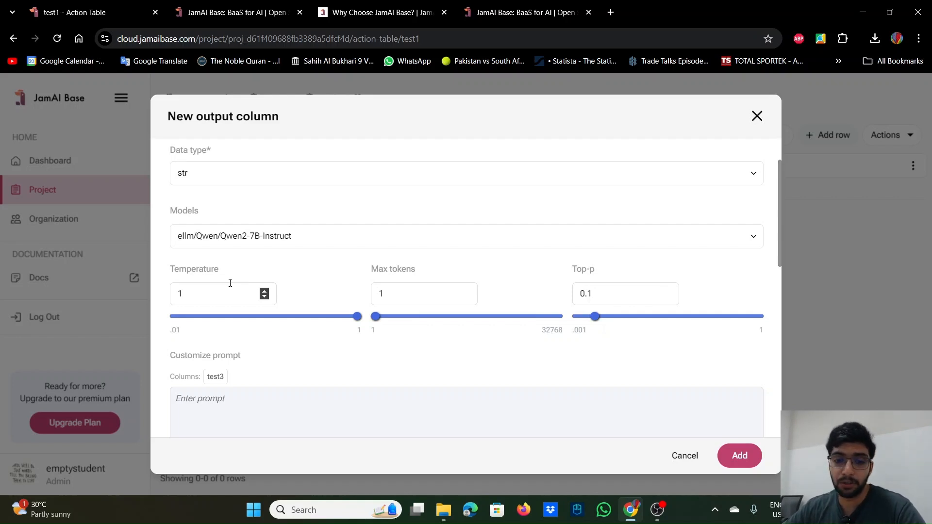
- Enter "be my friend" as the system prompt and add the output column to the table
{"action": "scroll", "coordinate": [230, 283], "scroll_direction": "down", "scroll_amount": 4}
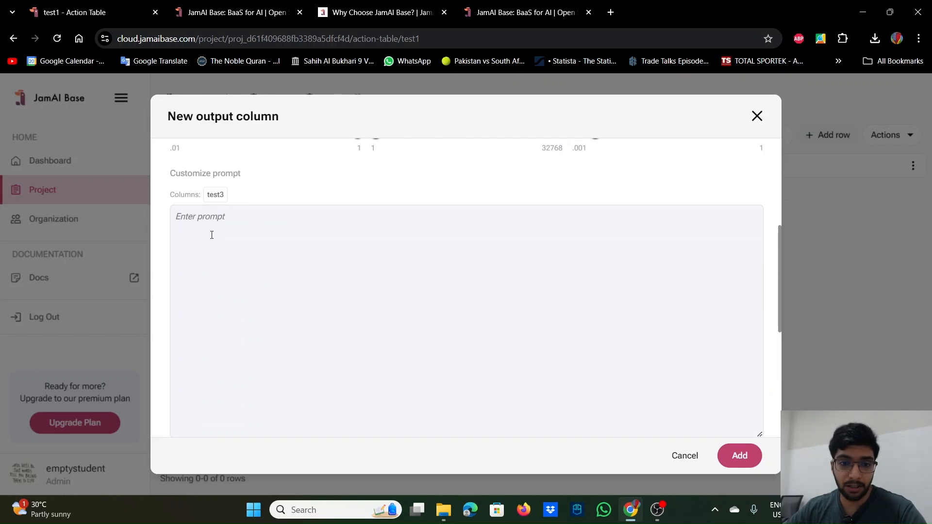
{"action": "scroll", "coordinate": [211, 234], "scroll_direction": "down", "scroll_amount": 5}
{"action": "left_click", "coordinate": [252, 206]}
{"action": "type", "text": "be my friend"}
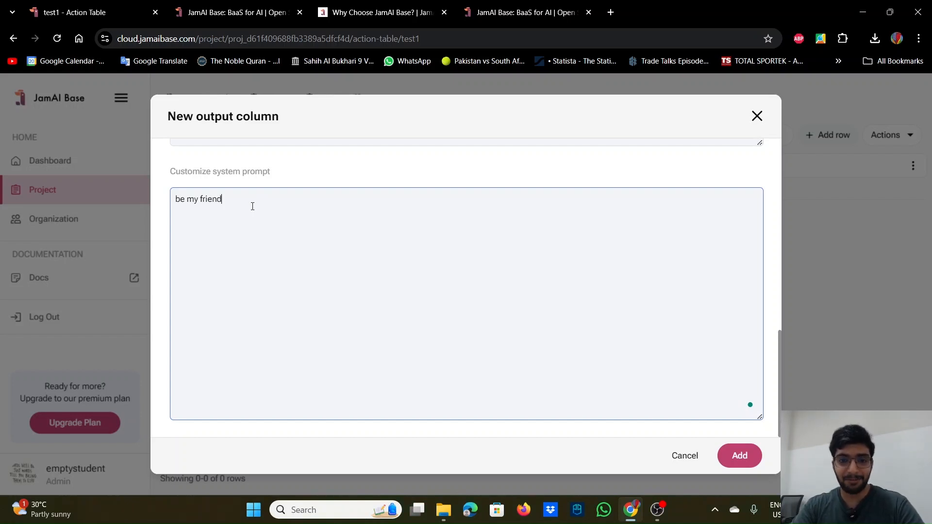
{"action": "scroll", "coordinate": [273, 243], "scroll_direction": "up", "scroll_amount": 5}
{"action": "scroll", "coordinate": [272, 245], "scroll_direction": "up", "scroll_amount": 4}
{"action": "scroll", "coordinate": [274, 304], "scroll_direction": "down", "scroll_amount": 4}
{"action": "left_click", "coordinate": [739, 455]}
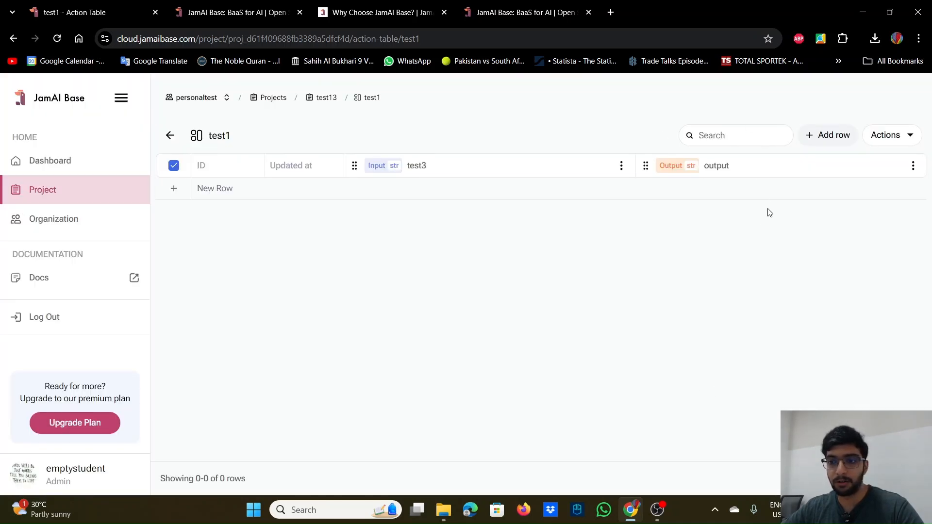
- Start a second output column with the ID output2 and data type str
{"action": "left_click", "coordinate": [909, 135]}
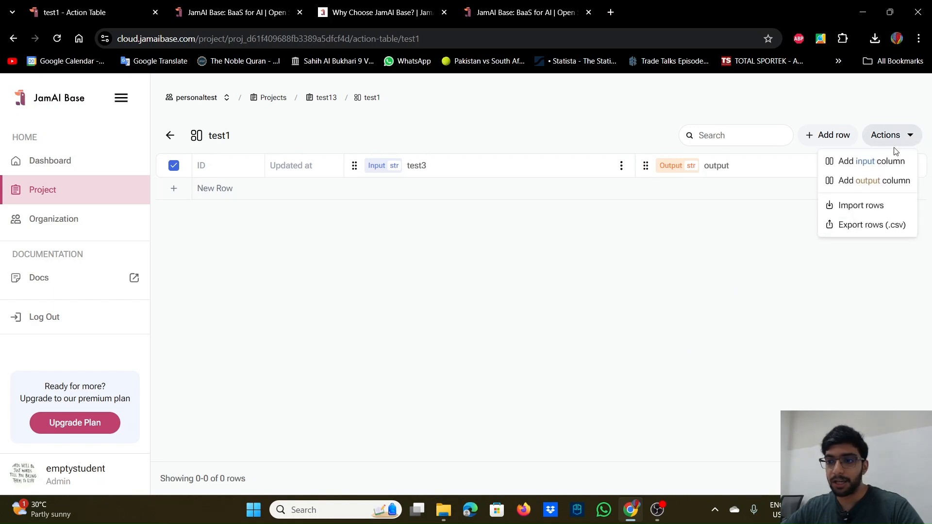
{"action": "left_click", "coordinate": [873, 179]}
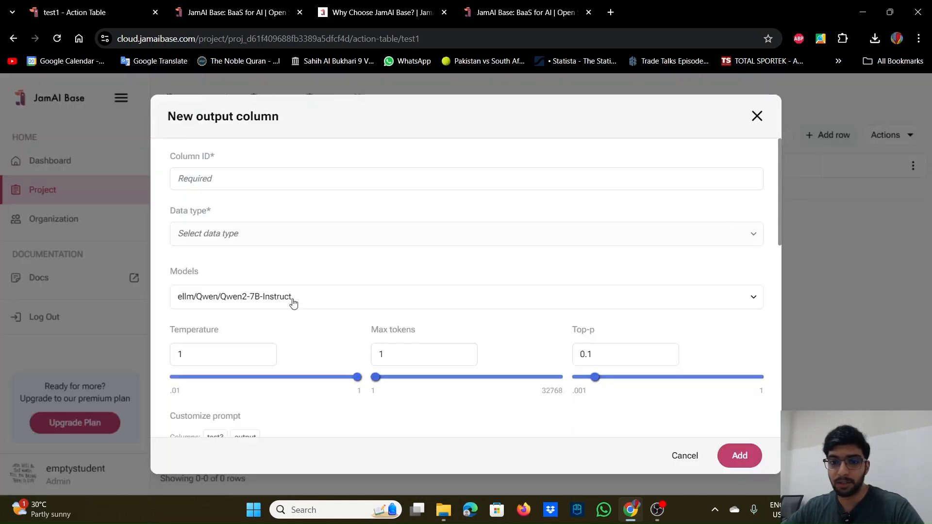
{"action": "left_click", "coordinate": [226, 175]}
{"action": "type", "text": "output2"}
{"action": "left_click", "coordinate": [229, 234]}
{"action": "left_click", "coordinate": [219, 319]}
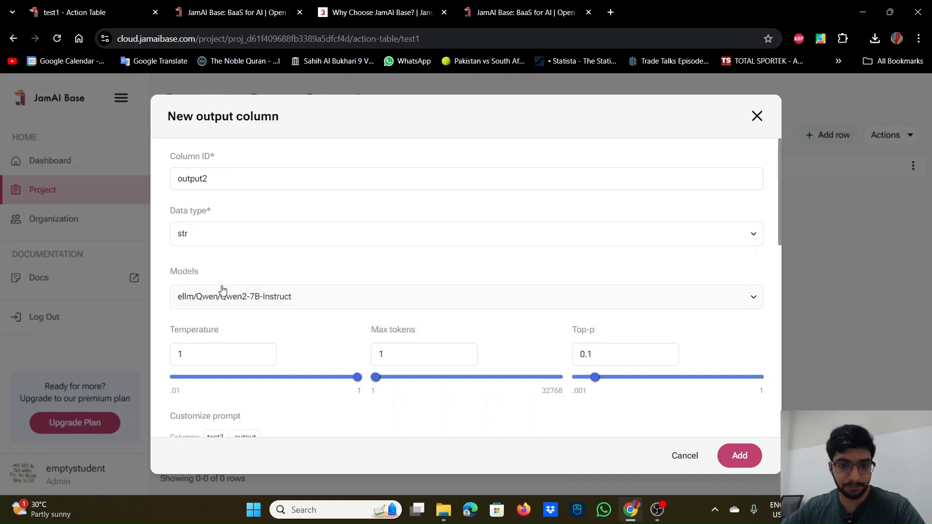
{"action": "scroll", "coordinate": [249, 316], "scroll_direction": "down", "scroll_amount": 6}
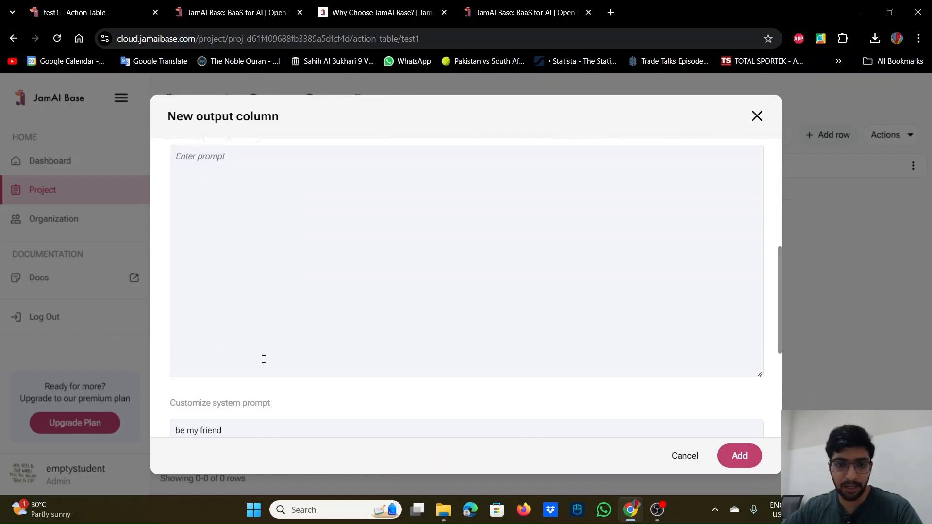
{"action": "scroll", "coordinate": [263, 359], "scroll_direction": "up", "scroll_amount": 6}
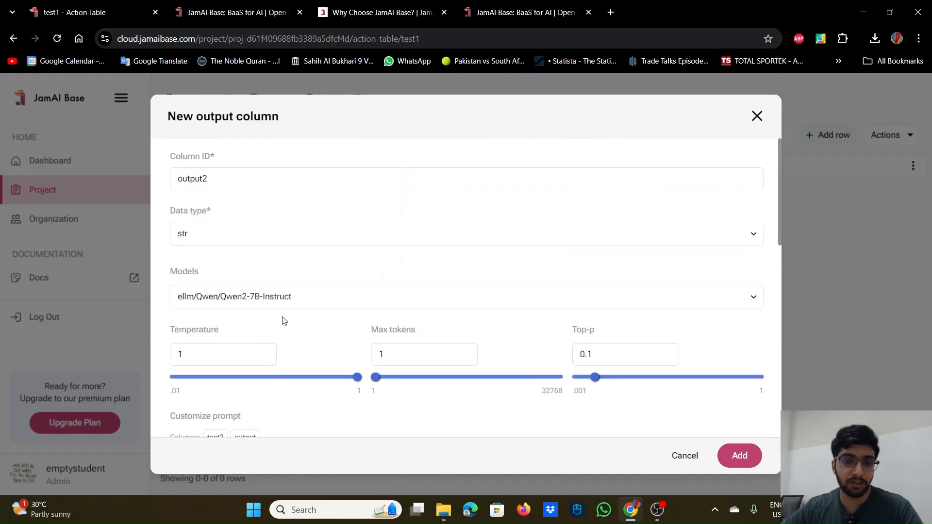
- Set the output2 column's model to ellm/meta-llama/Llama-3-70B-Instruct and add the column to the table
{"action": "left_click", "coordinate": [323, 303]}
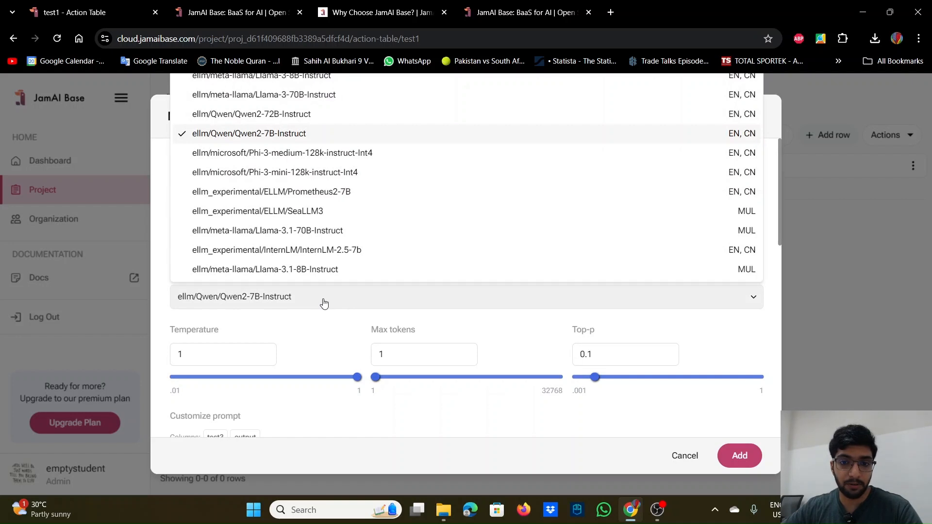
{"action": "left_click", "coordinate": [313, 104]}
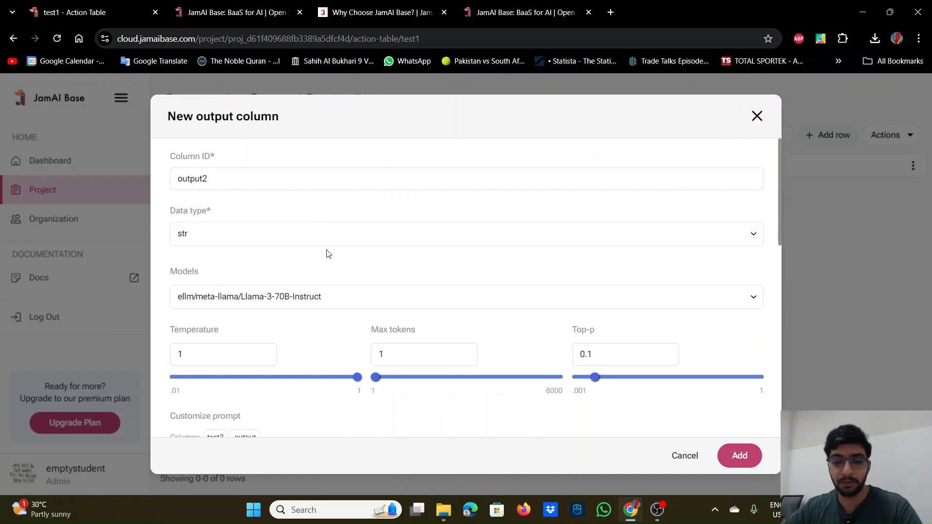
{"action": "scroll", "coordinate": [327, 253], "scroll_direction": "down", "scroll_amount": 6}
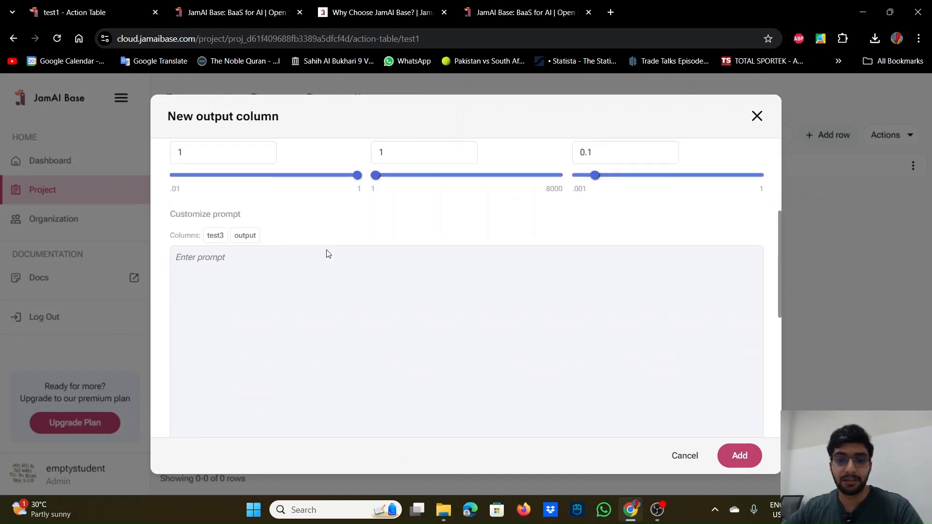
{"action": "scroll", "coordinate": [327, 251], "scroll_direction": "down", "scroll_amount": 3}
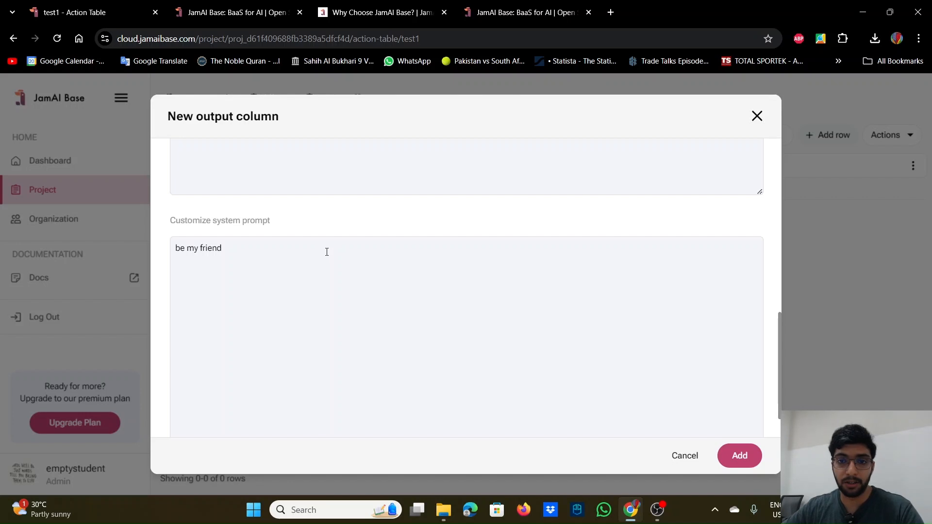
{"action": "scroll", "coordinate": [319, 264], "scroll_direction": "up", "scroll_amount": 5}
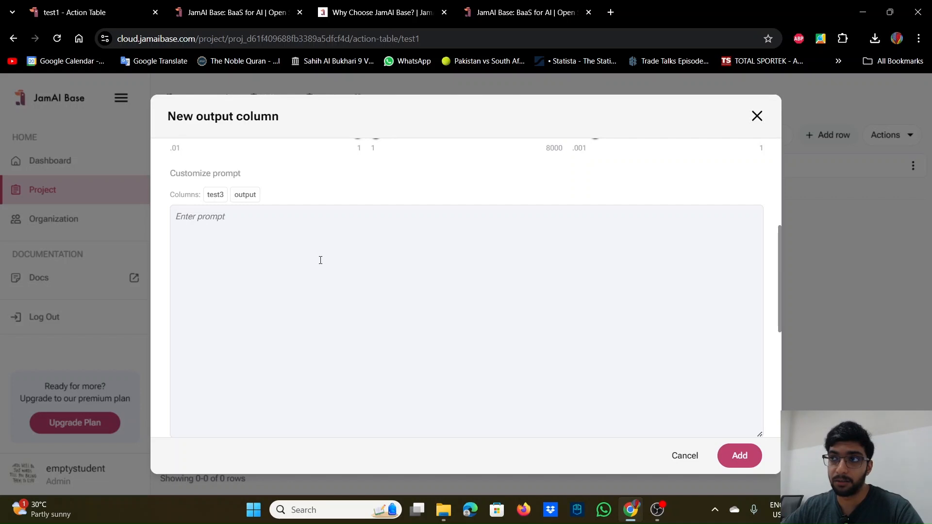
{"action": "scroll", "coordinate": [320, 260], "scroll_direction": "up", "scroll_amount": 1}
{"action": "scroll", "coordinate": [320, 260], "scroll_direction": "down", "scroll_amount": 7}
{"action": "scroll", "coordinate": [320, 260], "scroll_direction": "up", "scroll_amount": 6}
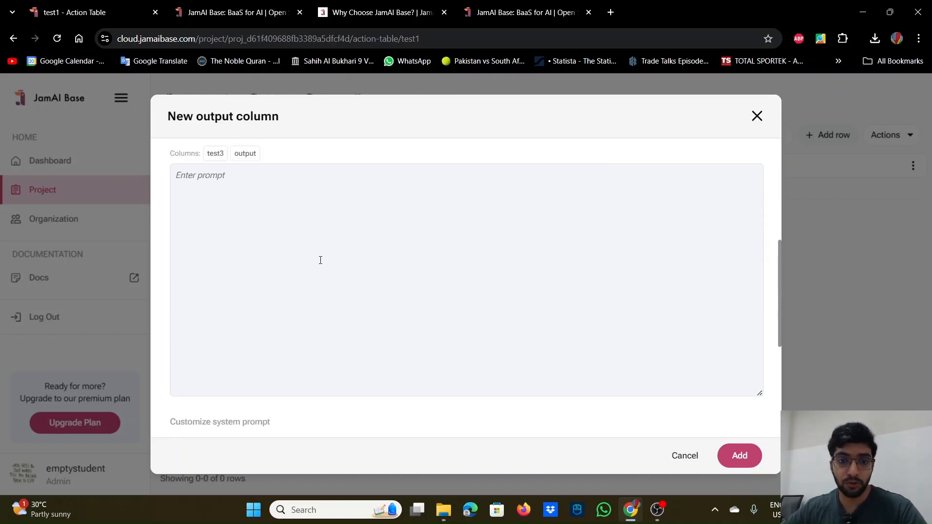
{"action": "scroll", "coordinate": [262, 302], "scroll_direction": "down", "scroll_amount": 6}
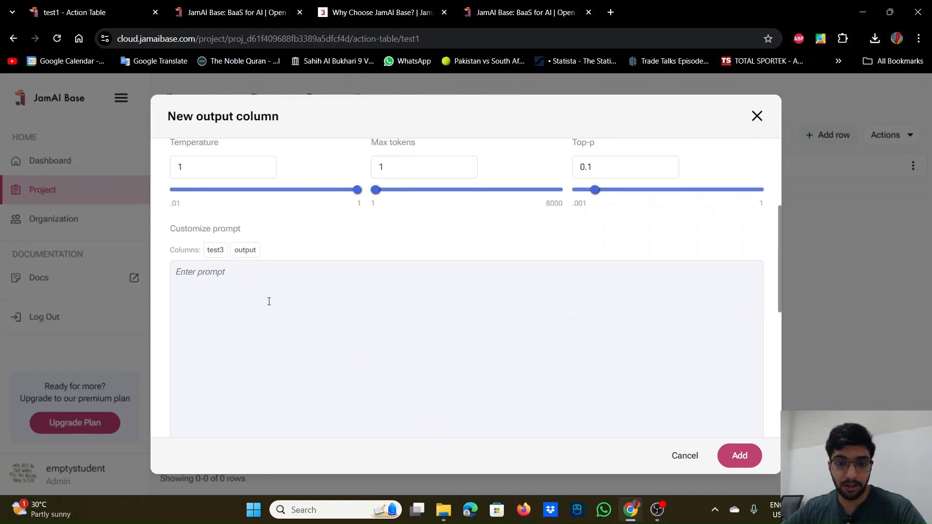
{"action": "left_click", "coordinate": [738, 454]}
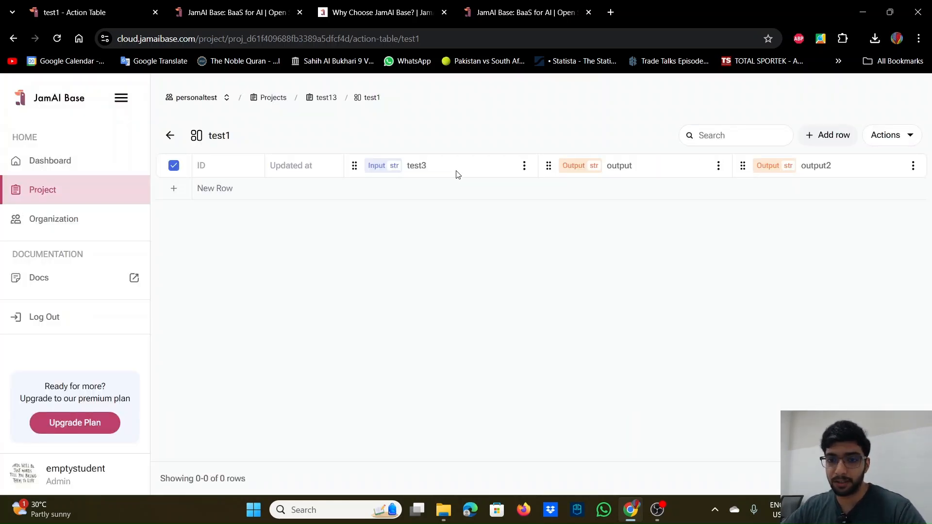
- Review the output column's prompt, system prompt and model settings, then close its settings
{"action": "left_click", "coordinate": [719, 166]}
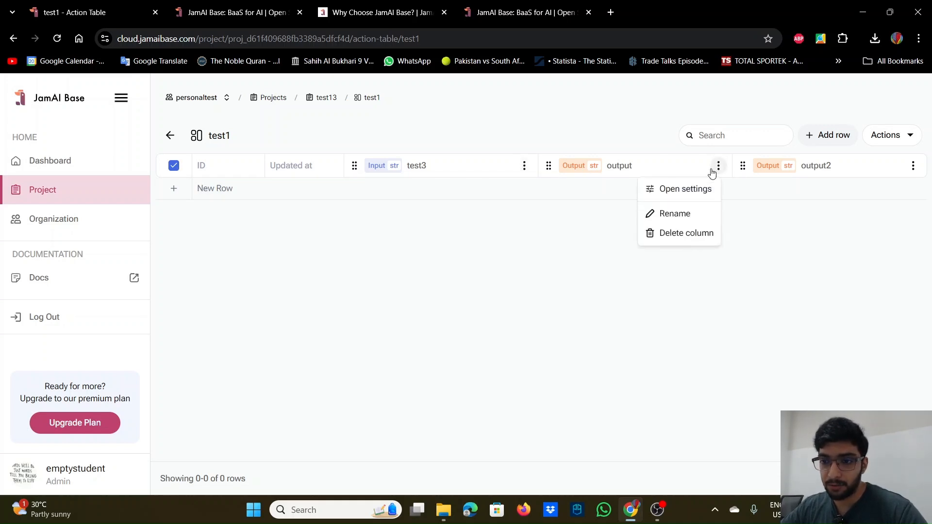
{"action": "left_click", "coordinate": [697, 194]}
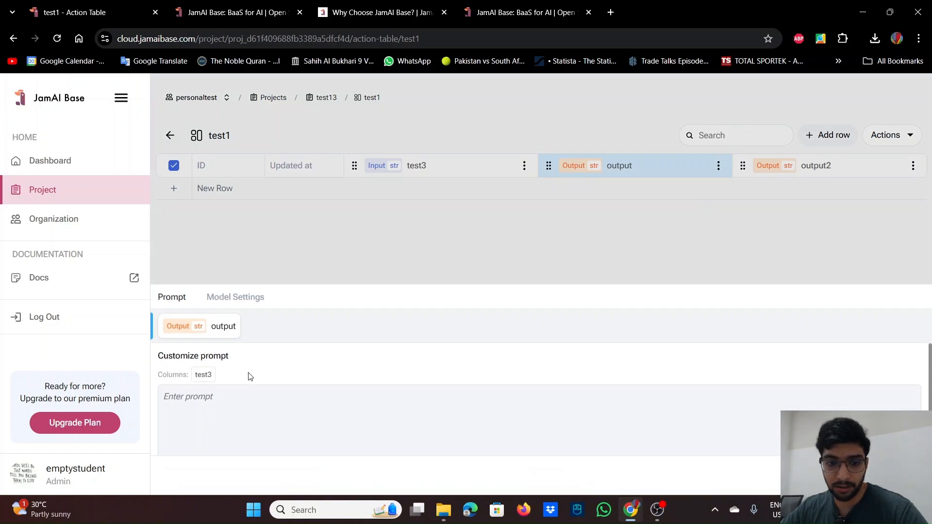
{"action": "left_click", "coordinate": [253, 298]}
{"action": "scroll", "coordinate": [325, 369], "scroll_direction": "down", "scroll_amount": 2}
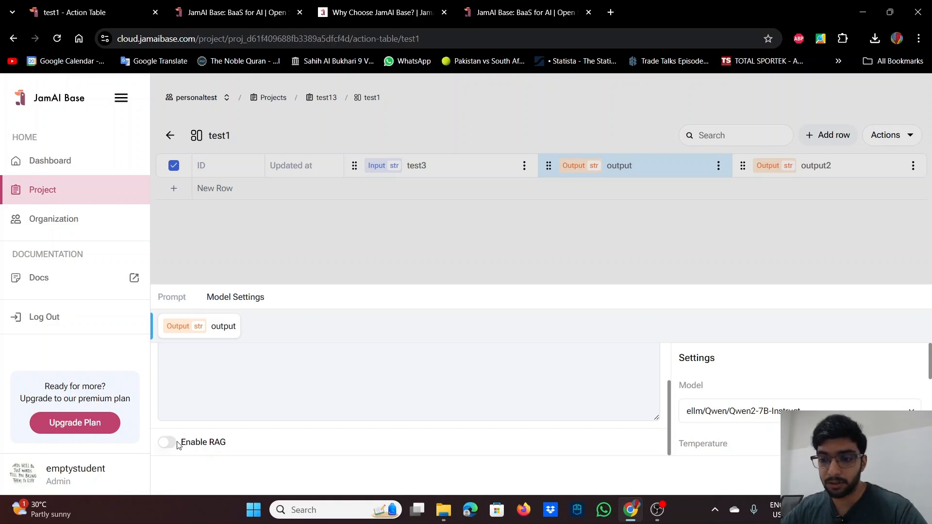
{"action": "scroll", "coordinate": [684, 395], "scroll_direction": "down", "scroll_amount": 4}
{"action": "scroll", "coordinate": [452, 401], "scroll_direction": "up", "scroll_amount": 2}
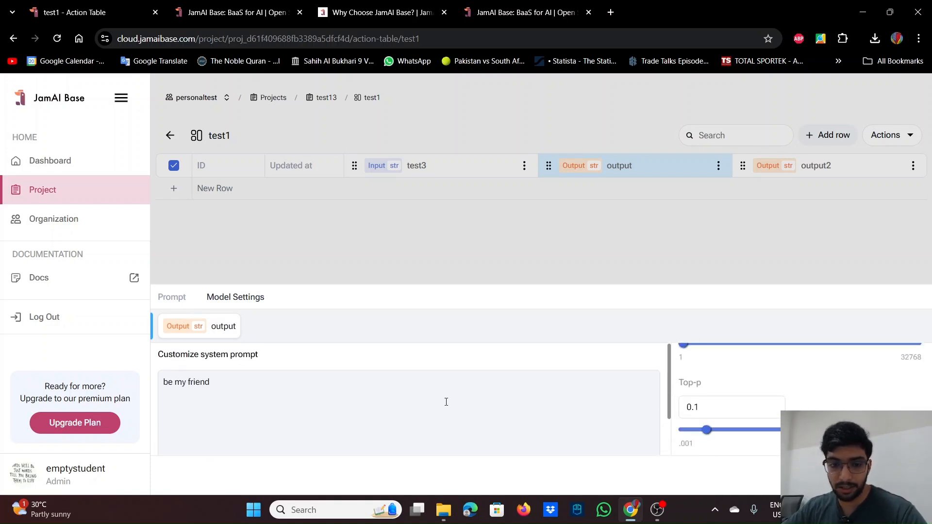
{"action": "left_click", "coordinate": [181, 300]}
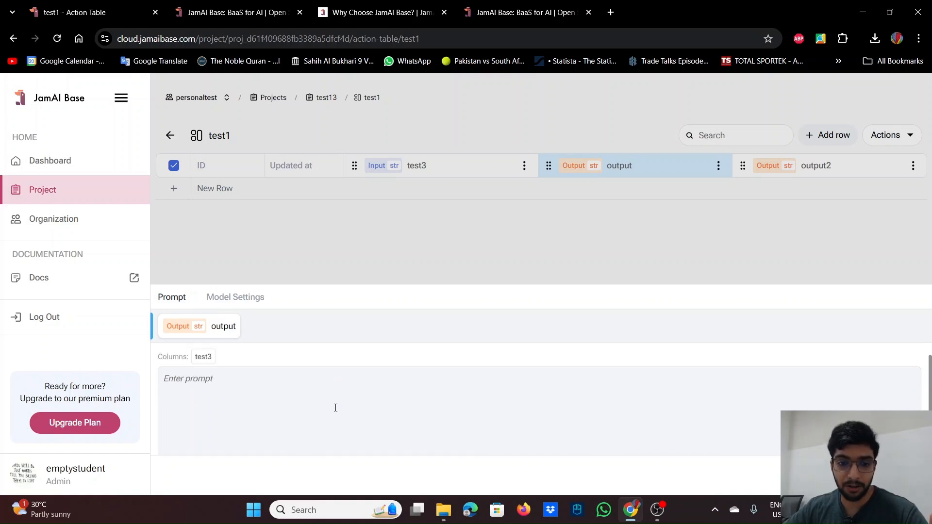
{"action": "left_click", "coordinate": [413, 247]}
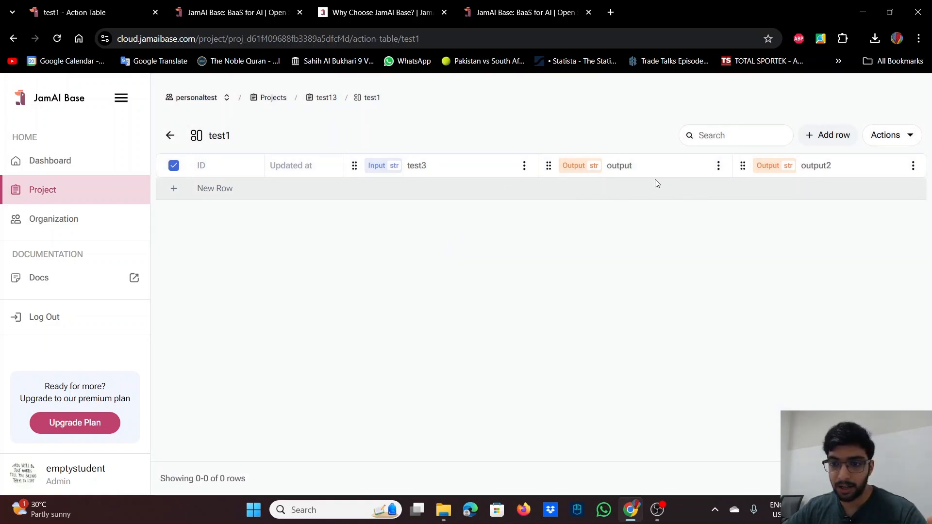
- Set the output column's prompt to "create a workout routine based on ${test3}", inserting test3 as a column reference
{"action": "left_click", "coordinate": [718, 166]}
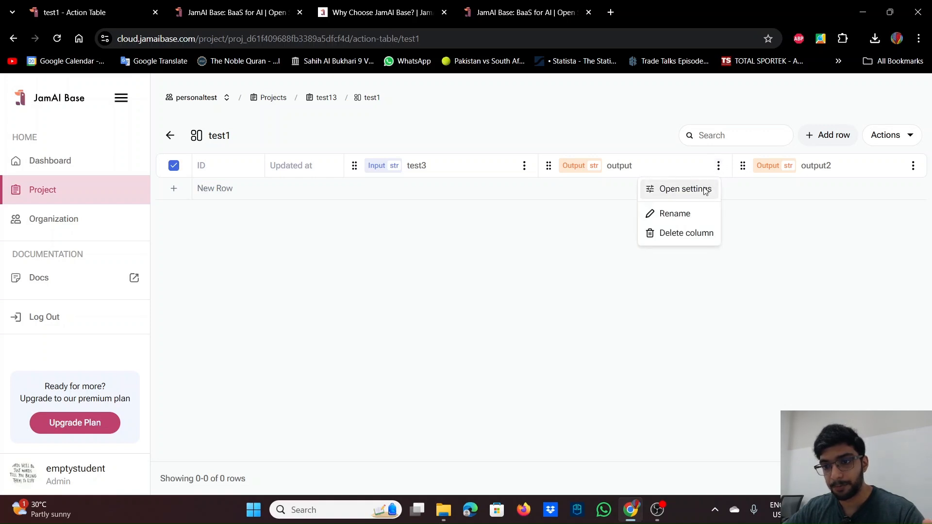
{"action": "left_click", "coordinate": [705, 190]}
{"action": "left_click", "coordinate": [265, 414]}
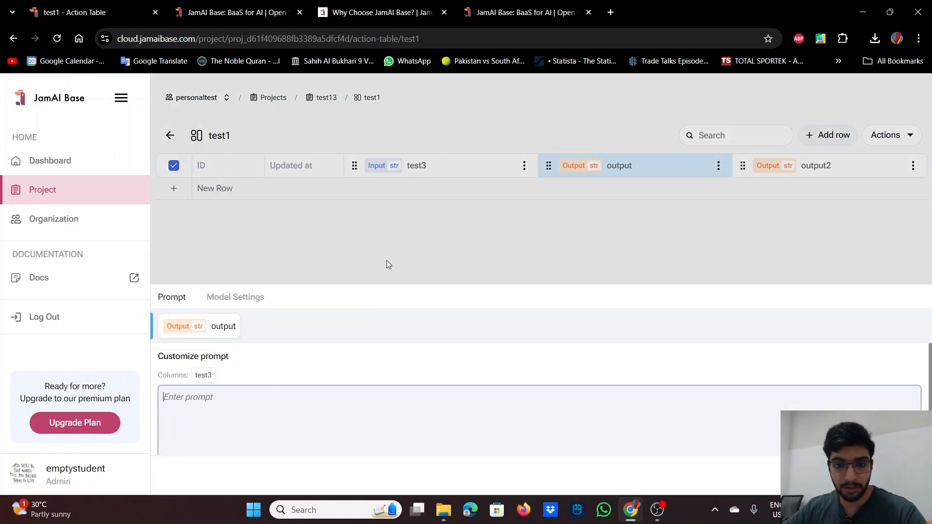
{"action": "type", "text": "create"}
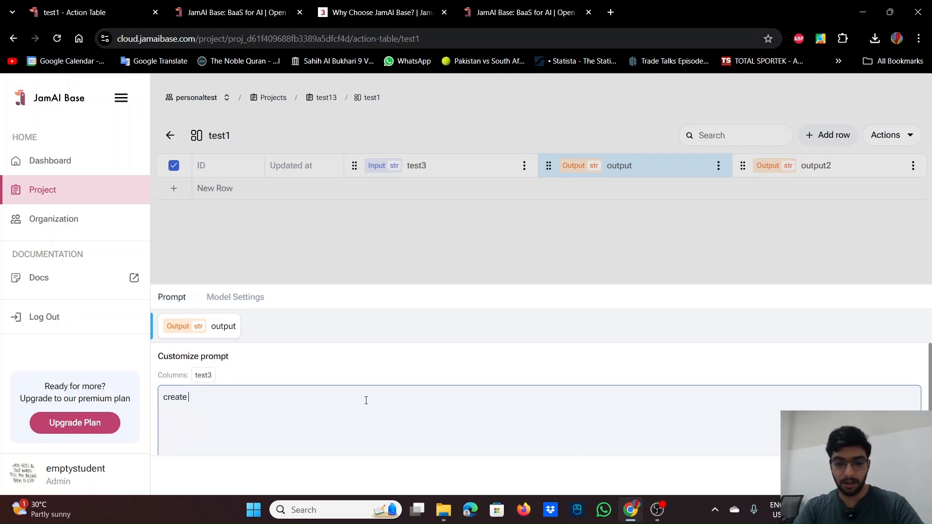
{"action": "type", "text": " a workout routine based o"}
{"action": "key", "text": "BackSpace"}
{"action": "key", "text": "BackSpace"}
{"action": "key", "text": "BackSpace"}
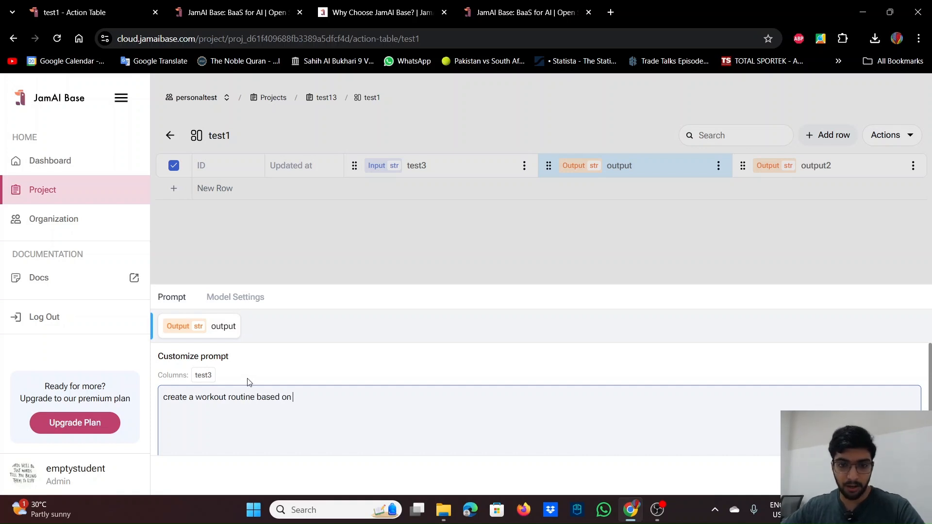
{"action": "left_click", "coordinate": [203, 375]}
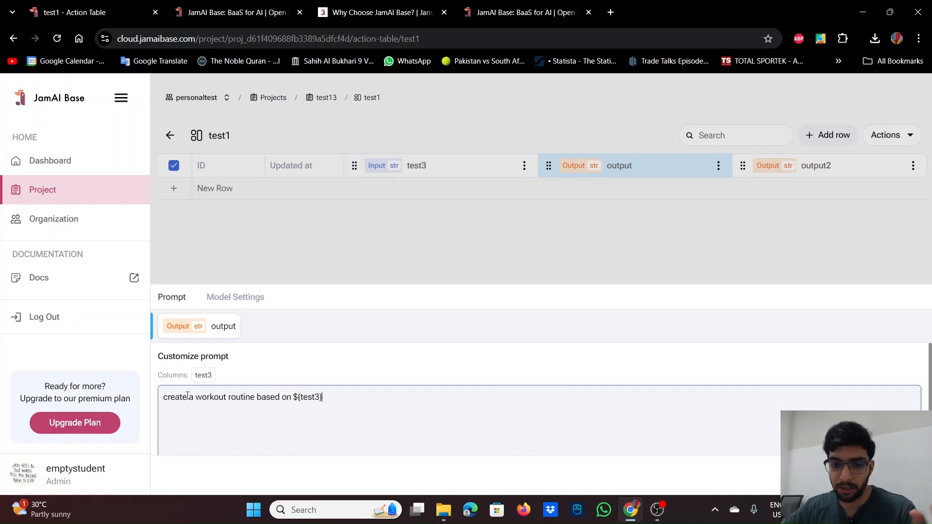
{"action": "scroll", "coordinate": [316, 401], "scroll_direction": "down", "scroll_amount": 1}
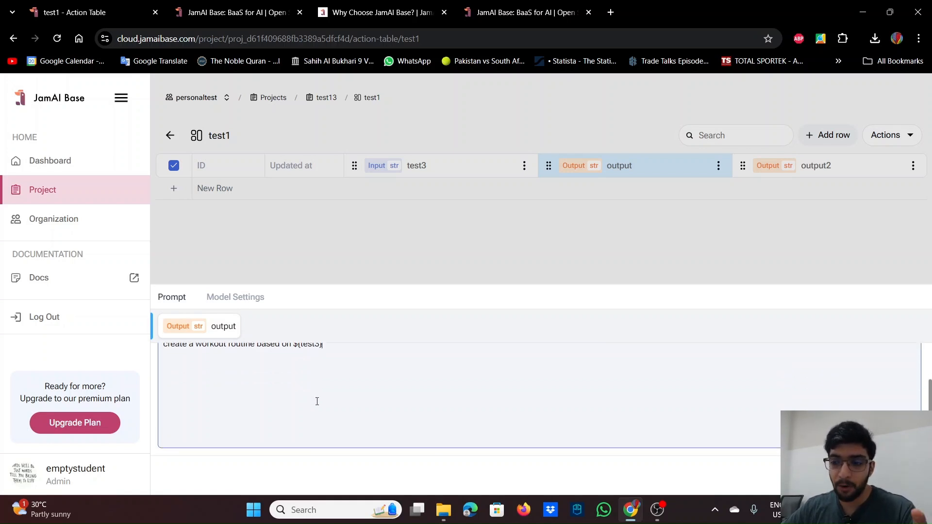
{"action": "scroll", "coordinate": [316, 401], "scroll_direction": "up", "scroll_amount": 1}
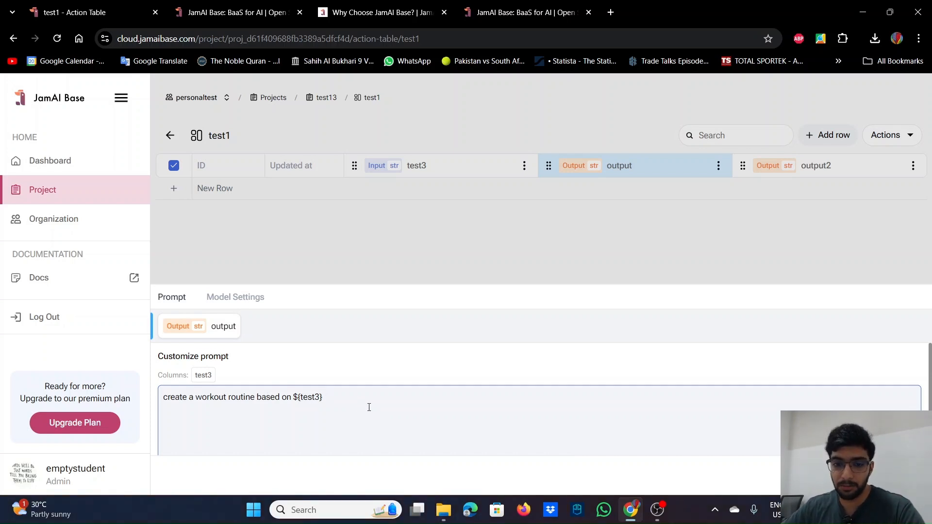
{"action": "left_click", "coordinate": [516, 183]}
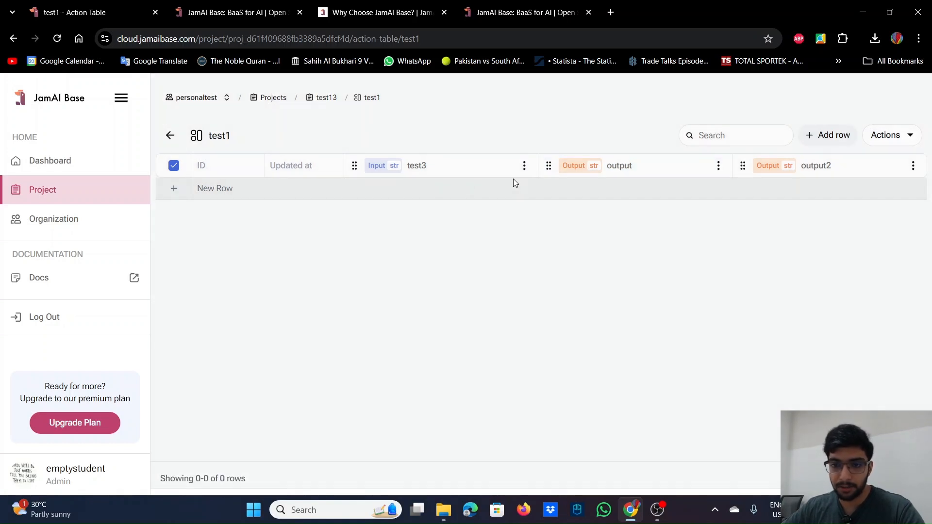
- Start a new row and enter "i am a beginer and i want to loose weight." in its test3 cell
{"action": "left_click", "coordinate": [517, 188]}
{"action": "left_click", "coordinate": [411, 188]}
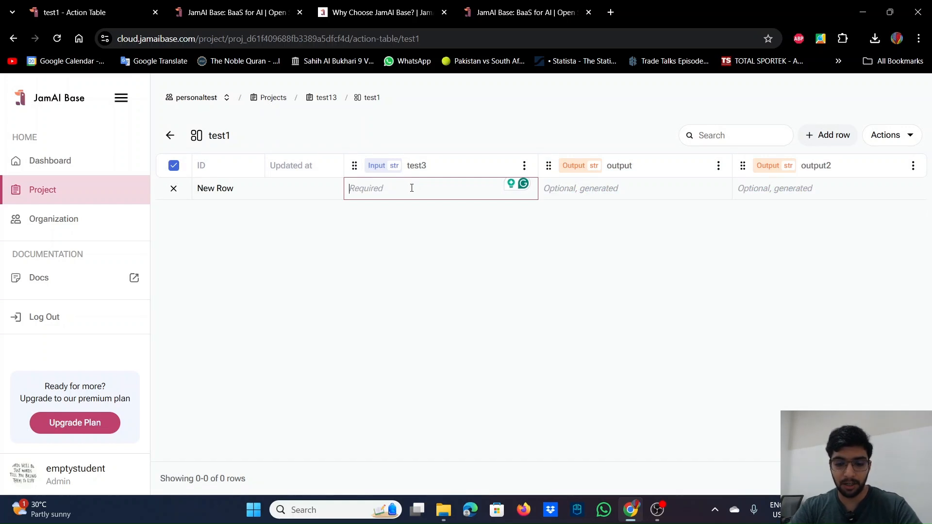
{"action": "type", "text": "i am a beginer and"}
{"action": "key", "text": "BackSpace"}
{"action": "key", "text": "BackSpace"}
{"action": "key", "text": "BackSpace"}
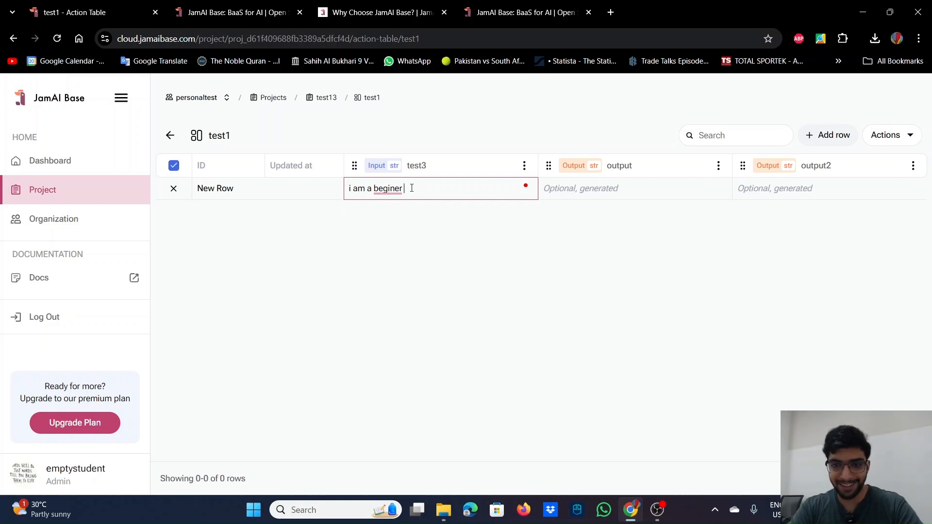
{"action": "type", "text": "and i want to "}
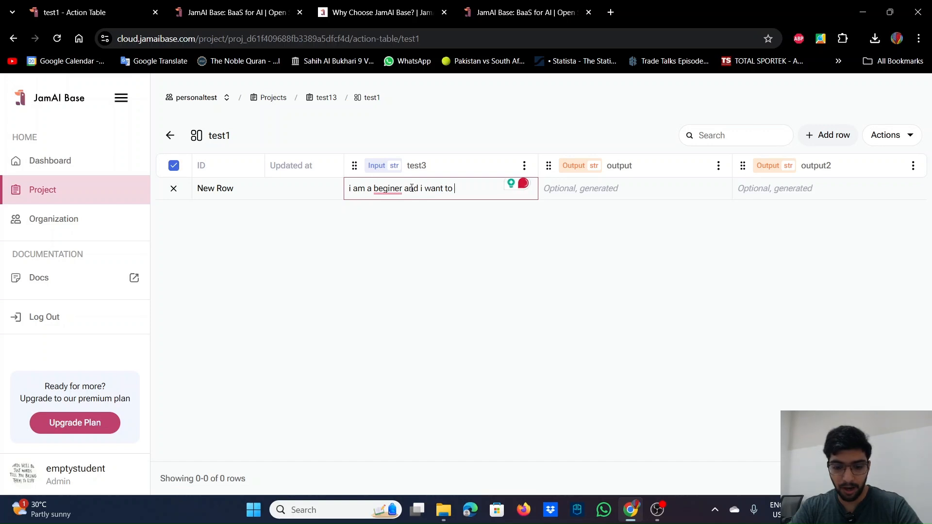
{"action": "type", "text": "loose "}
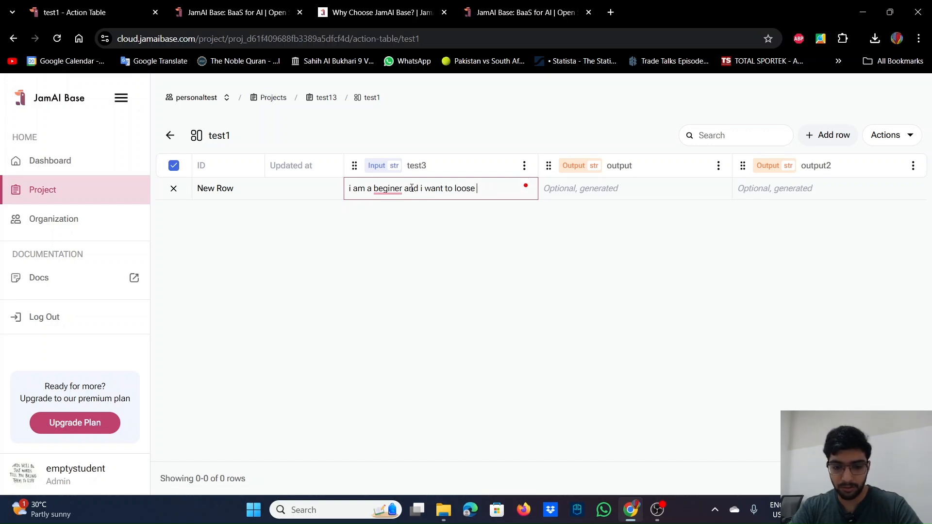
{"action": "type", "text": "weight."}
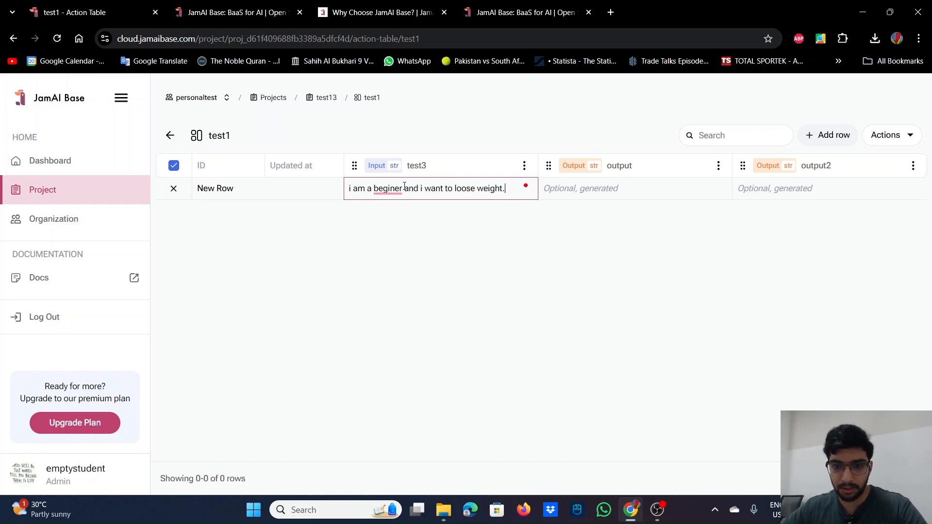
- Apply the spelling corrections so the test3 text reads "i am a beginner and I want to lose weight." and submit the row
{"action": "right_click", "coordinate": [405, 188]}
{"action": "left_click", "coordinate": [396, 204]}
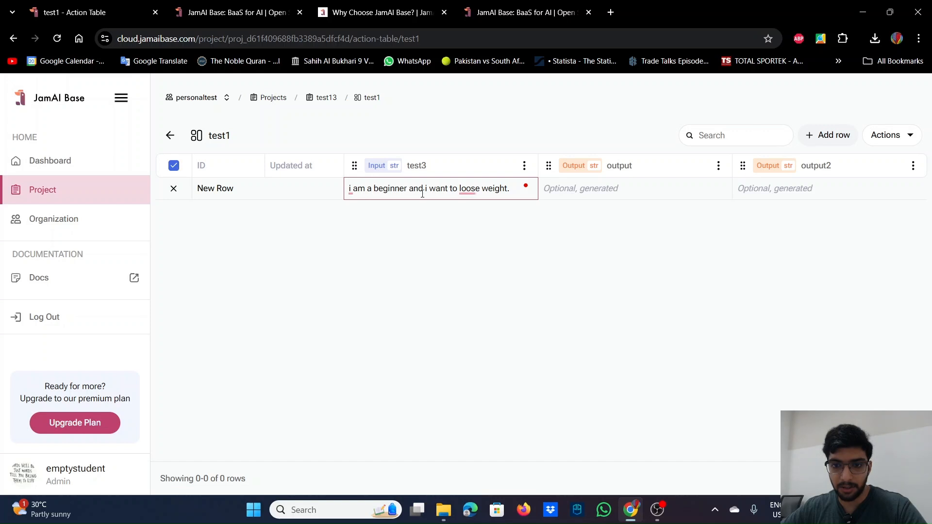
{"action": "mouse_move", "coordinate": [469, 190]}
{"action": "left_click", "coordinate": [469, 217]}
{"action": "mouse_move", "coordinate": [426, 190]}
{"action": "left_click", "coordinate": [428, 226]}
{"action": "key", "text": "Return"}
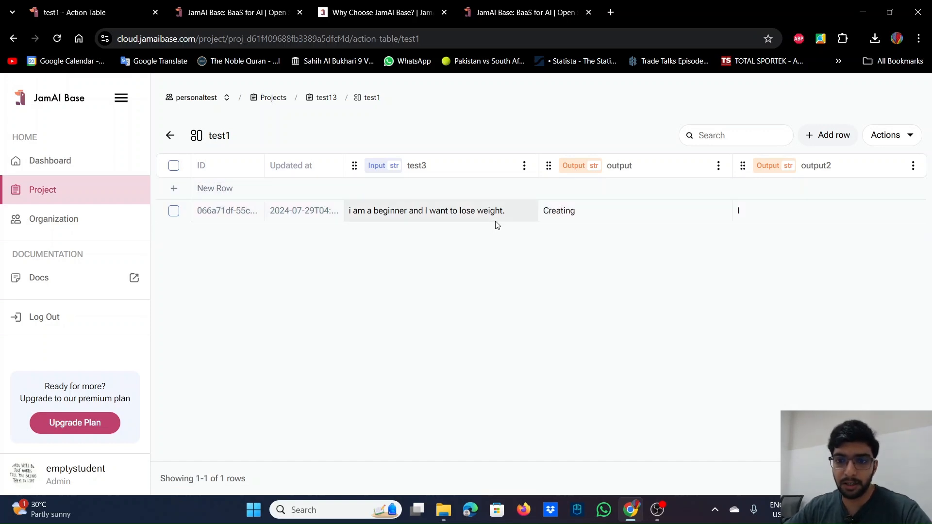
- Select the row about losing weight and regenerate its outputs
{"action": "left_click", "coordinate": [173, 210]}
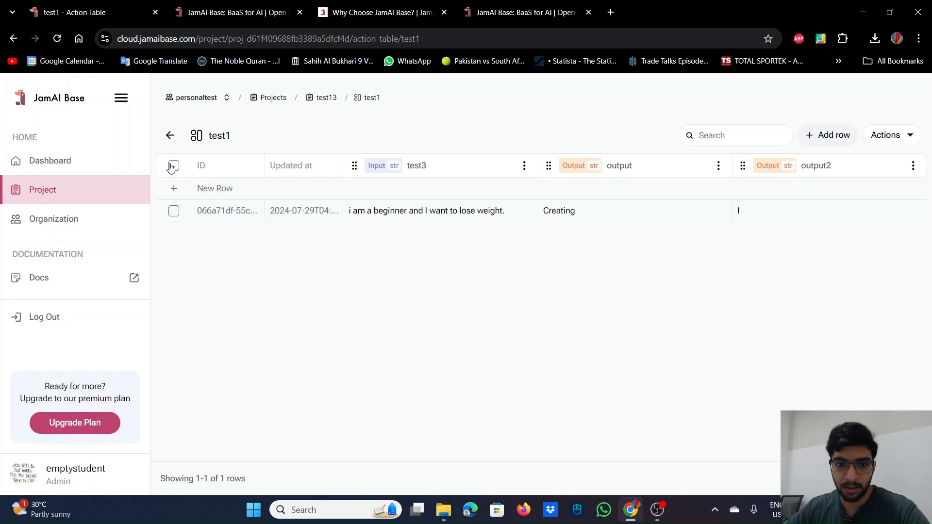
{"action": "left_click", "coordinate": [907, 135]}
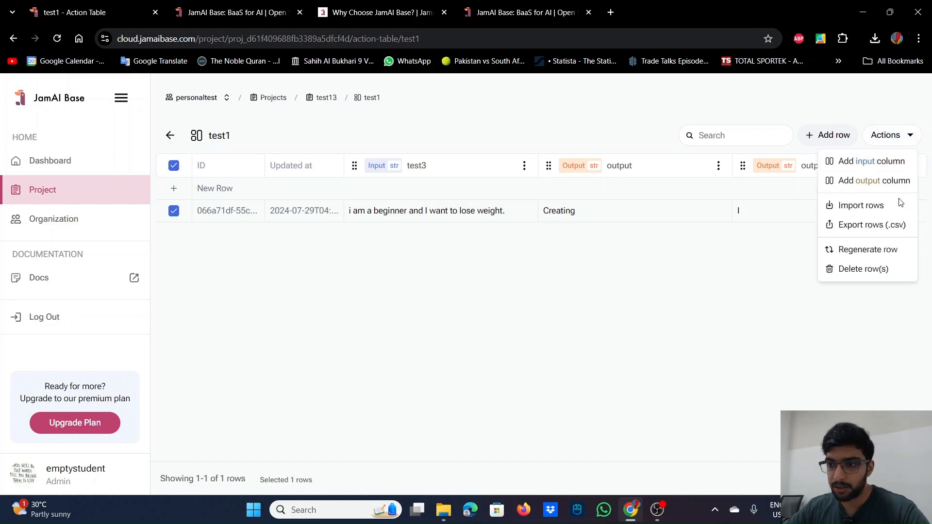
{"action": "left_click", "coordinate": [877, 250]}
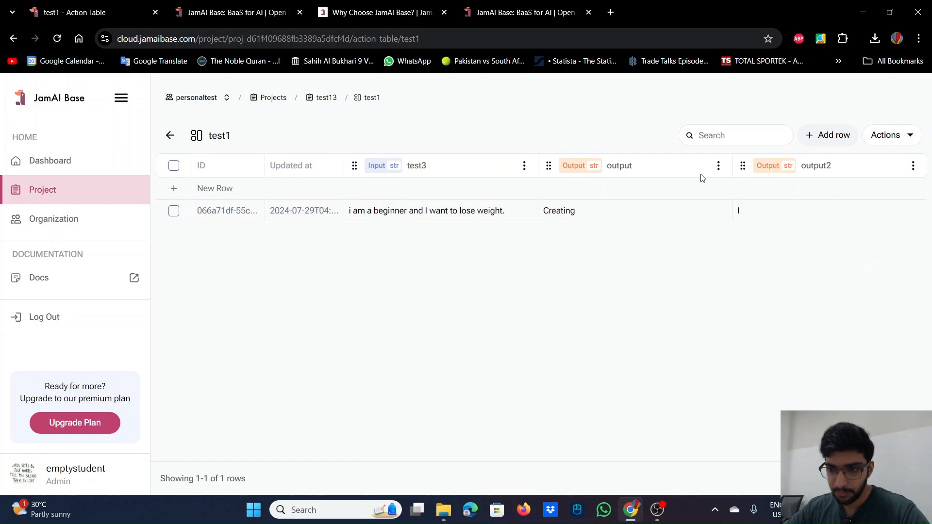
- Set max tokens to 1000 in the output column's model settings and save the change
{"action": "left_click", "coordinate": [718, 165]}
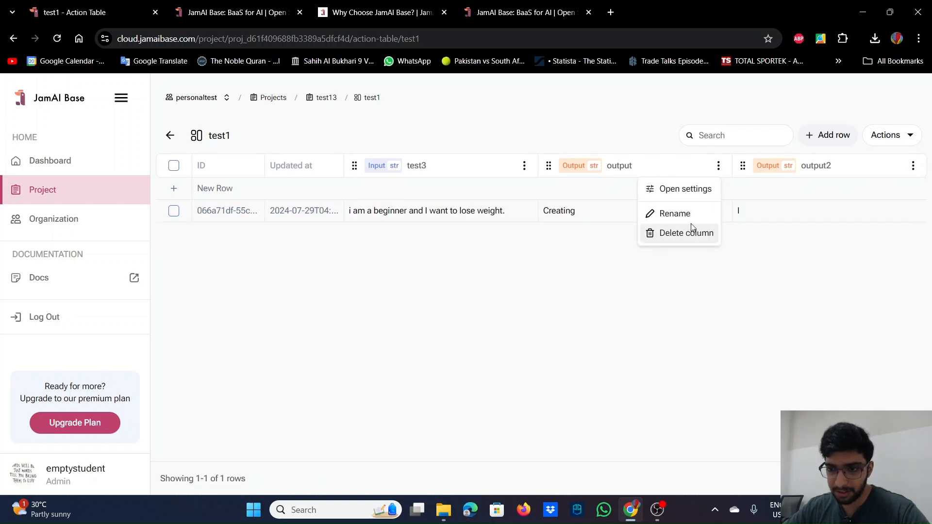
{"action": "left_click", "coordinate": [694, 195]}
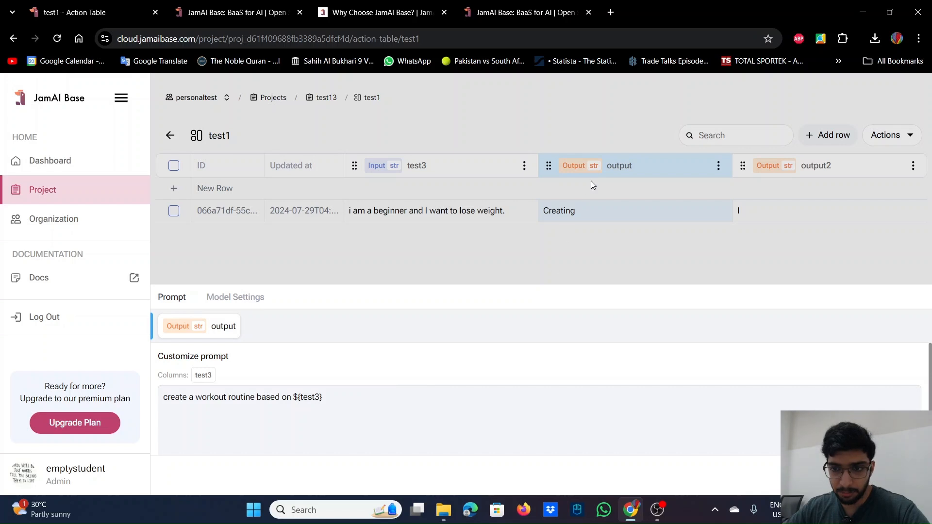
{"action": "scroll", "coordinate": [375, 409], "scroll_direction": "down", "scroll_amount": 1}
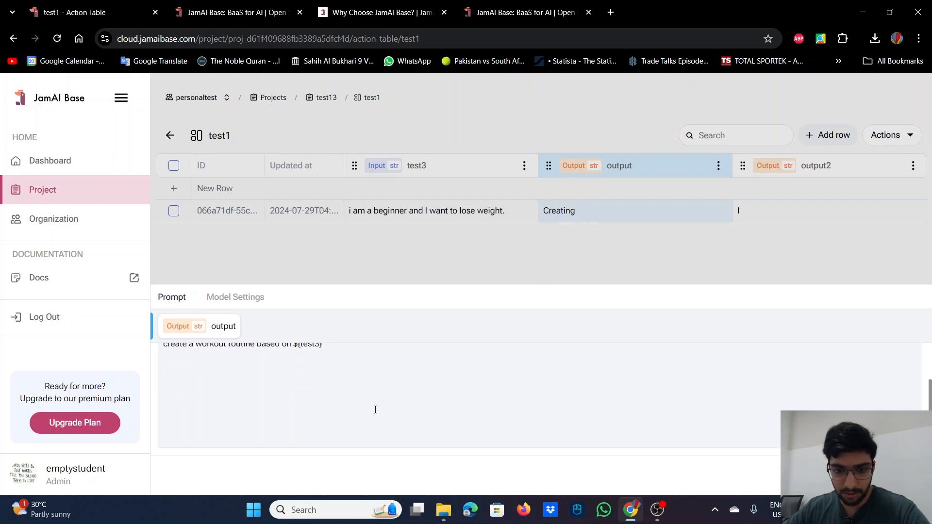
{"action": "left_click", "coordinate": [255, 297]}
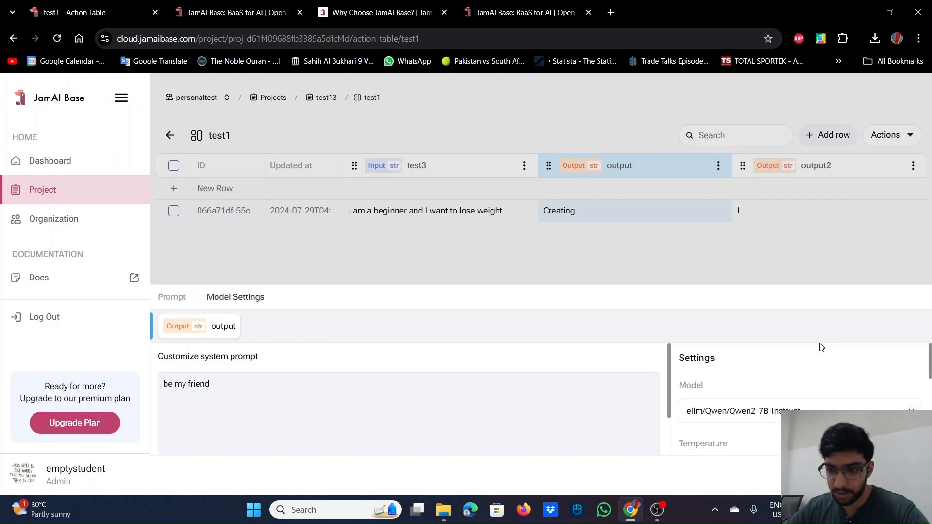
{"action": "scroll", "coordinate": [807, 395], "scroll_direction": "down", "scroll_amount": 5}
{"action": "scroll", "coordinate": [807, 400], "scroll_direction": "up", "scroll_amount": 4}
{"action": "scroll", "coordinate": [806, 402], "scroll_direction": "up", "scroll_amount": 2}
{"action": "scroll", "coordinate": [806, 402], "scroll_direction": "down", "scroll_amount": 4}
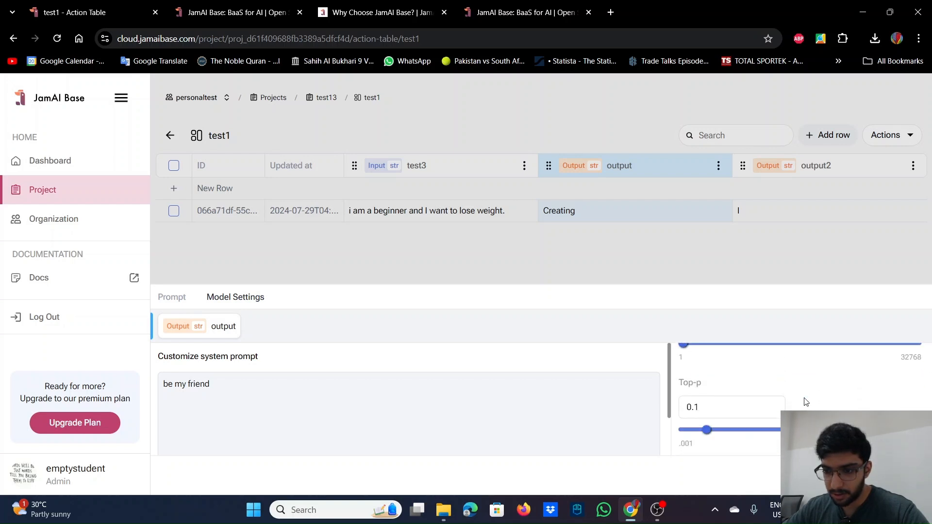
{"action": "scroll", "coordinate": [805, 402], "scroll_direction": "up", "scroll_amount": 2}
{"action": "left_click_drag", "start_coordinate": [722, 357], "coordinate": [679, 361]}
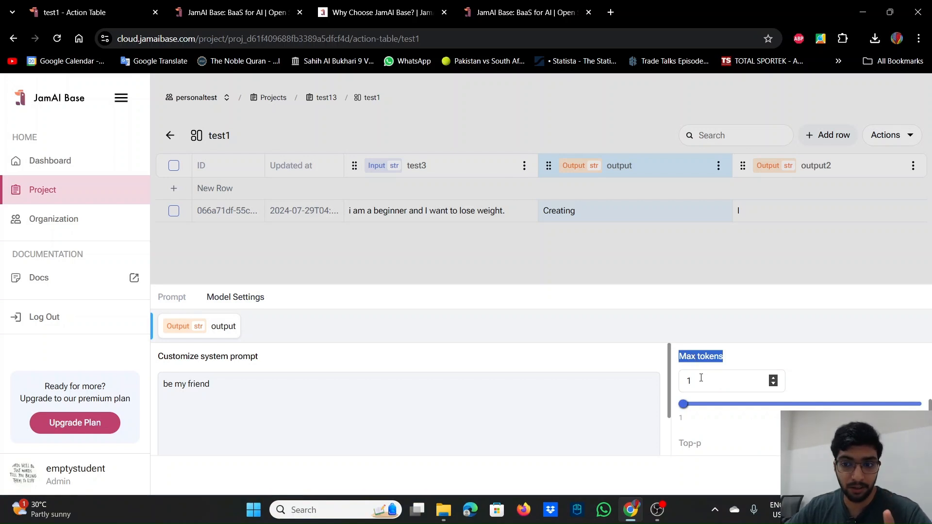
{"action": "left_click", "coordinate": [701, 378]}
{"action": "key", "text": "BackSpace"}
{"action": "type", "text": "1000"}
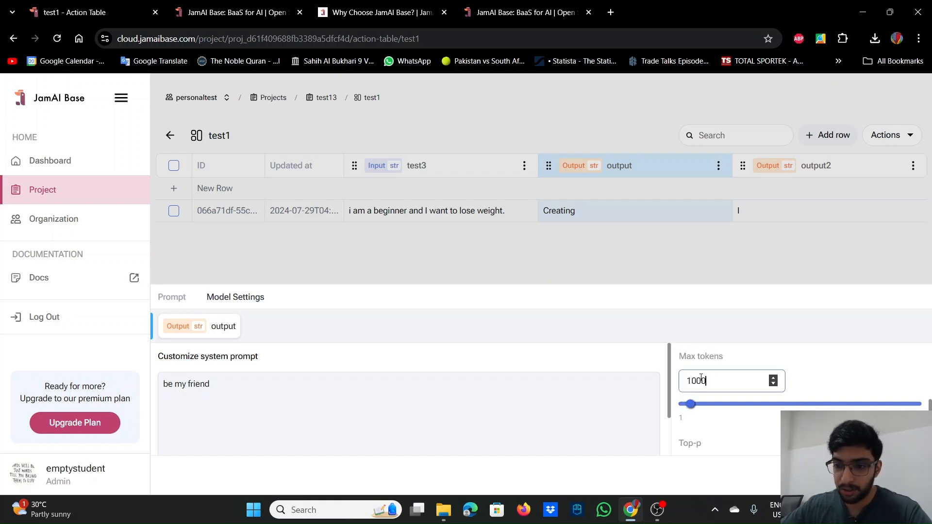
{"action": "scroll", "coordinate": [700, 377], "scroll_direction": "down", "scroll_amount": 1}
{"action": "scroll", "coordinate": [701, 378], "scroll_direction": "up", "scroll_amount": 5}
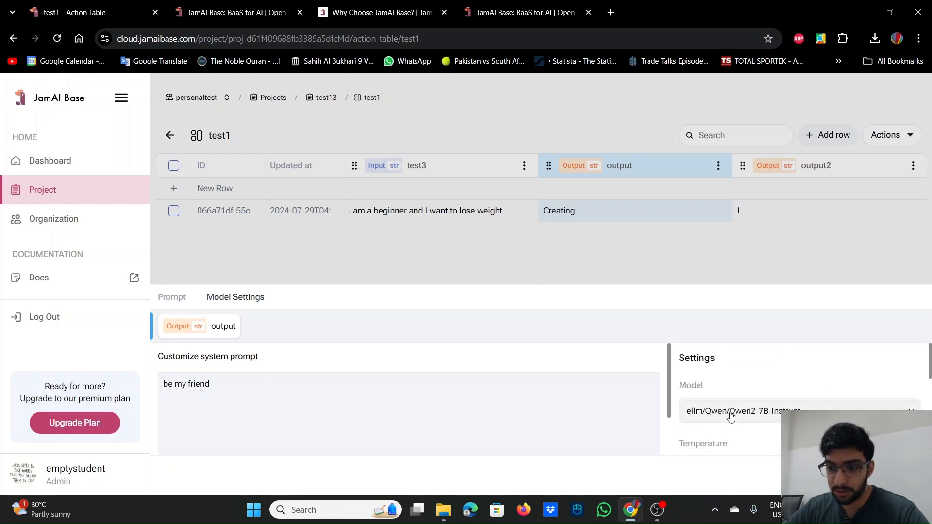
{"action": "scroll", "coordinate": [701, 378], "scroll_direction": "down", "scroll_amount": 3}
{"action": "key", "text": "Escape"}
- Select the table's row, regenerate it, and read through the workout routine in the output column
{"action": "left_click", "coordinate": [174, 165]}
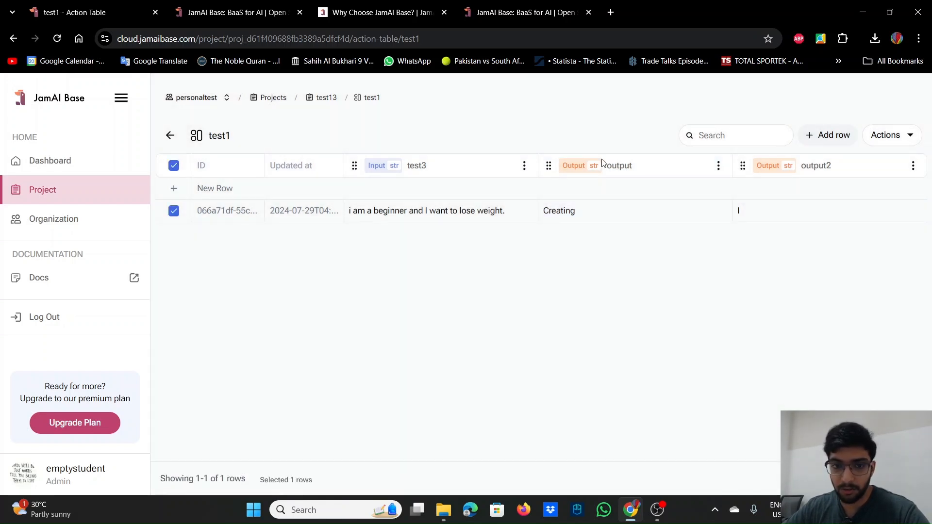
{"action": "left_click", "coordinate": [893, 135]}
{"action": "left_click", "coordinate": [863, 252]}
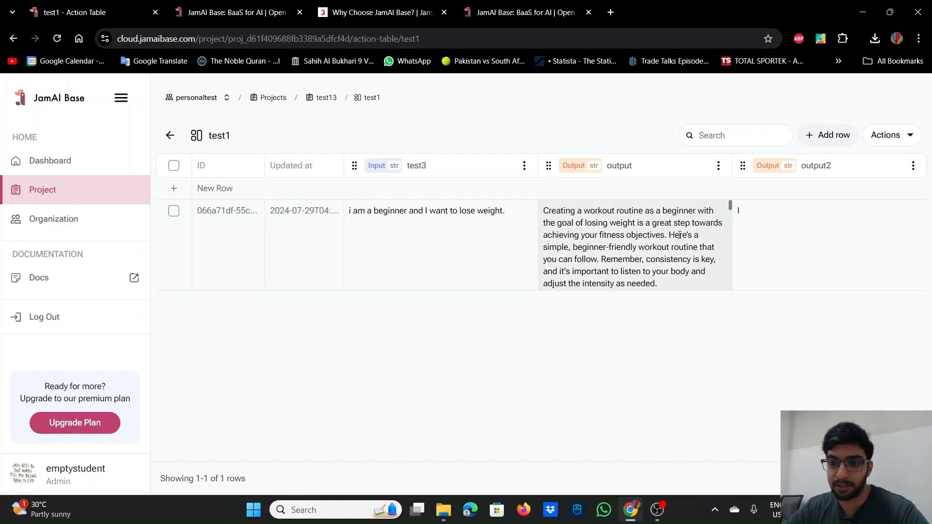
{"action": "scroll", "coordinate": [641, 234], "scroll_direction": "down", "scroll_amount": 5}
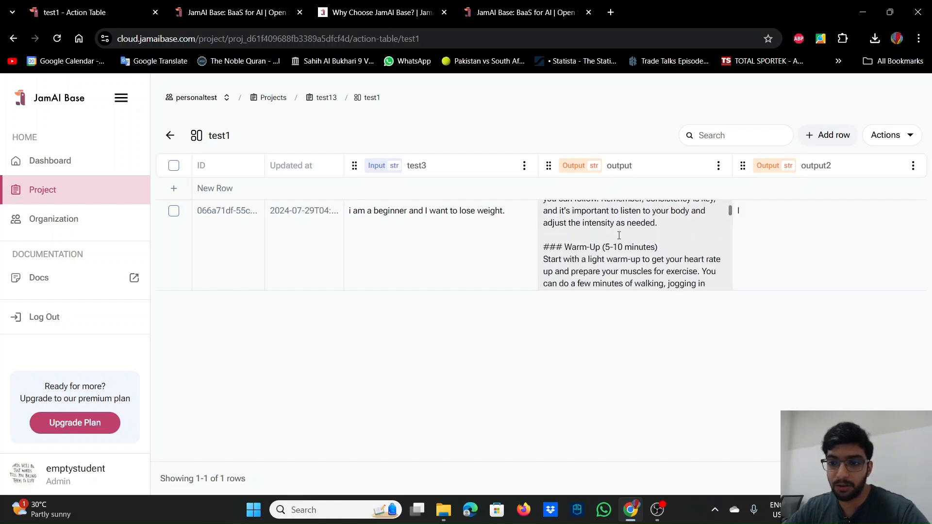
{"action": "scroll", "coordinate": [619, 236], "scroll_direction": "down", "scroll_amount": 8}
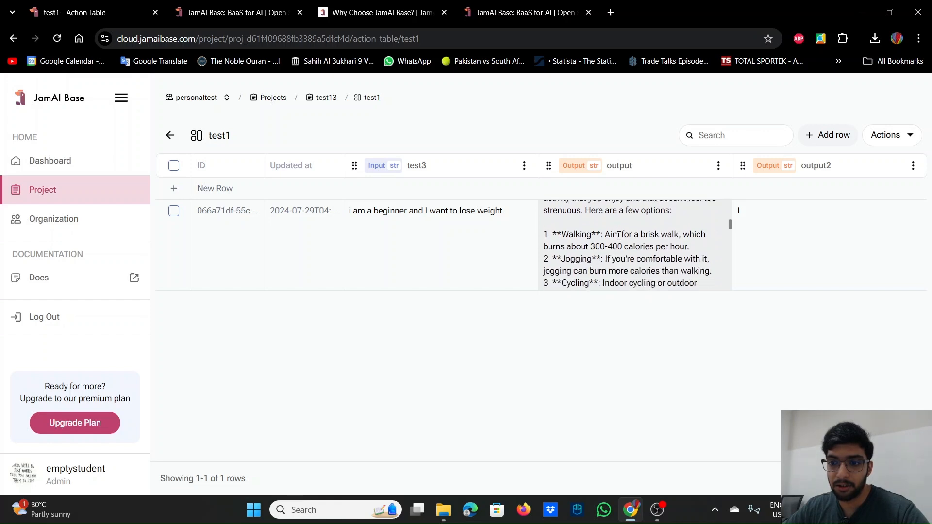
{"action": "scroll", "coordinate": [618, 235], "scroll_direction": "down", "scroll_amount": 10}
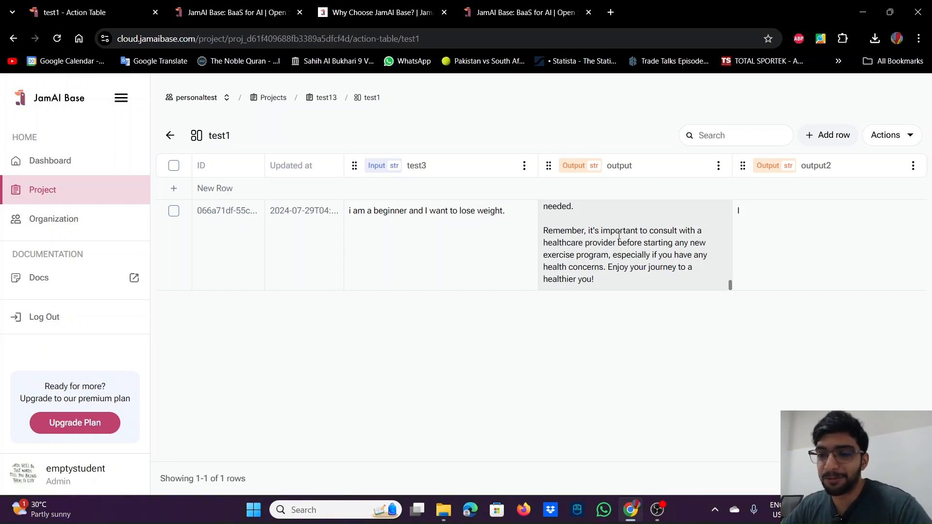
- Set max tokens to 1000 in the output2 column's model settings
{"action": "left_click", "coordinate": [912, 166]}
{"action": "left_click", "coordinate": [888, 189]}
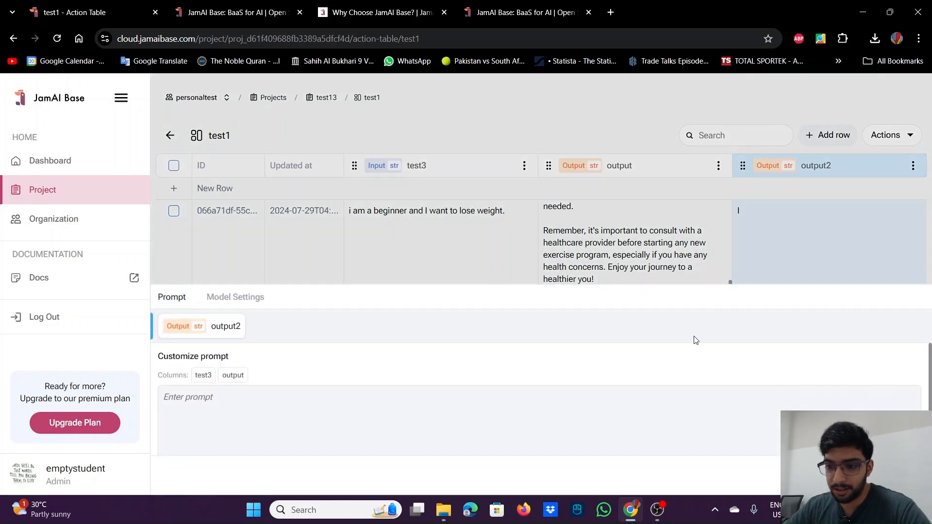
{"action": "left_click", "coordinate": [222, 304]}
{"action": "scroll", "coordinate": [744, 396], "scroll_direction": "down", "scroll_amount": 5}
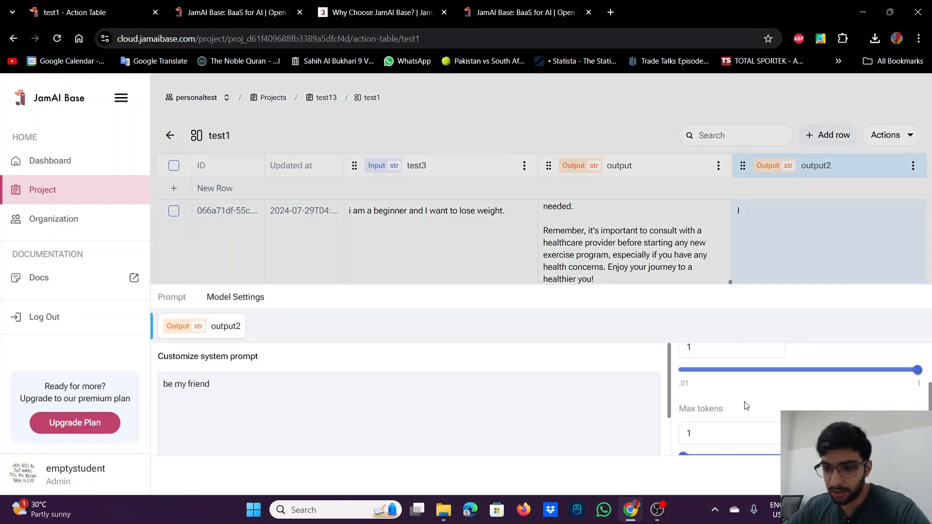
{"action": "left_click", "coordinate": [707, 374]}
{"action": "type", "text": "000"}
{"action": "scroll", "coordinate": [728, 388], "scroll_direction": "up", "scroll_amount": 3}
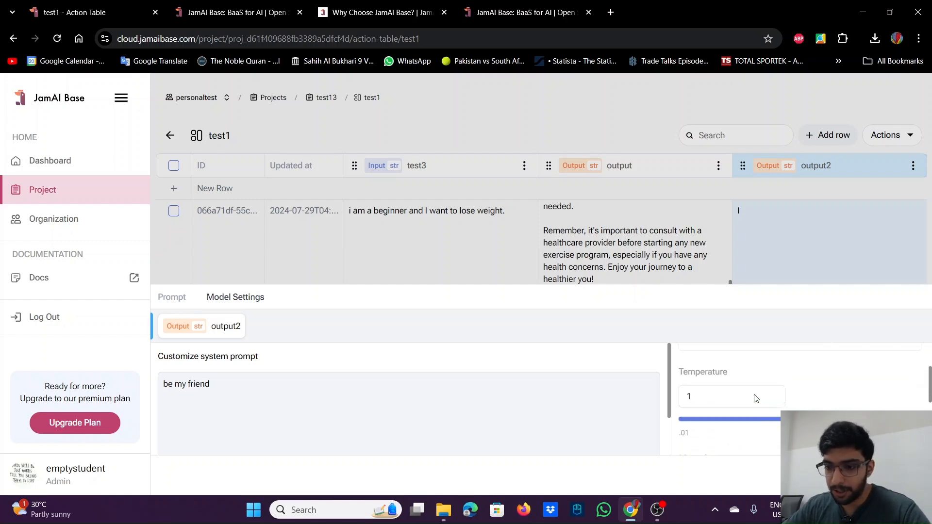
{"action": "scroll", "coordinate": [755, 398], "scroll_direction": "down", "scroll_amount": 3}
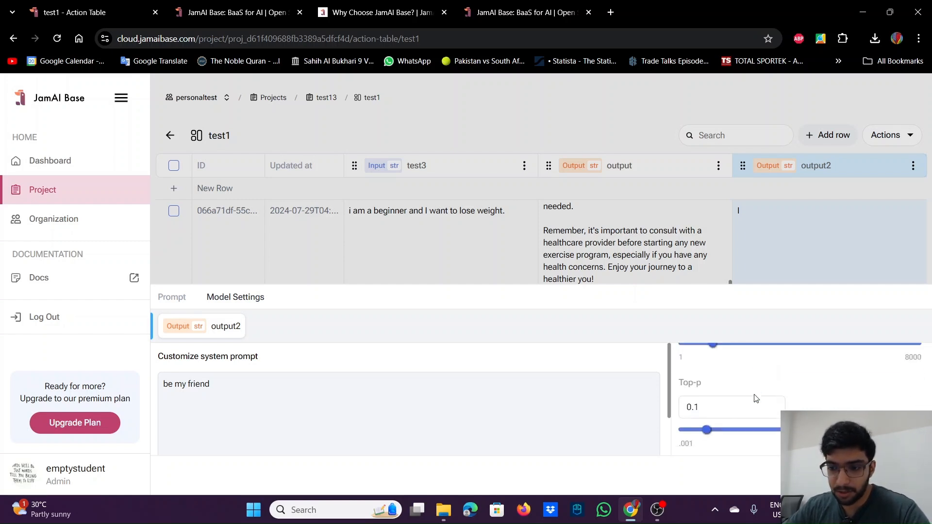
{"action": "scroll", "coordinate": [241, 391], "scroll_direction": "down", "scroll_amount": 2}
{"action": "scroll", "coordinate": [241, 392], "scroll_direction": "up", "scroll_amount": 2}
- Set output2's prompt to "i want you to create a more summarised version based on ${output}", inserting output as a column reference, and save the settings
{"action": "left_click", "coordinate": [181, 300]}
{"action": "left_click", "coordinate": [222, 402]}
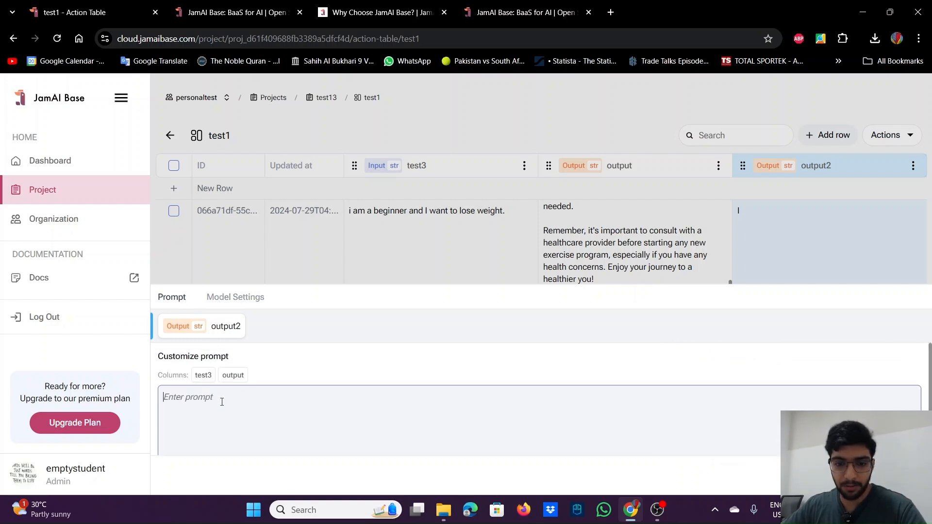
{"action": "type", "text": "i want you "}
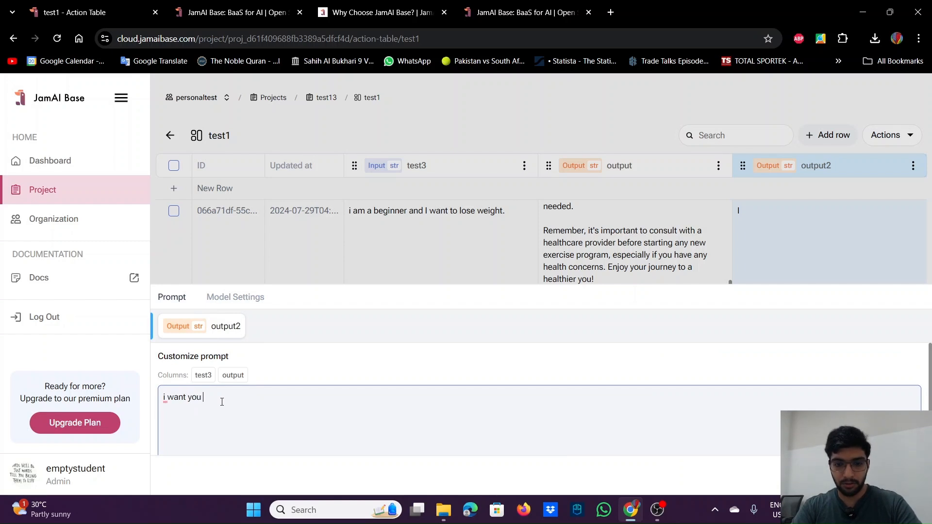
{"action": "type", "text": "to create "}
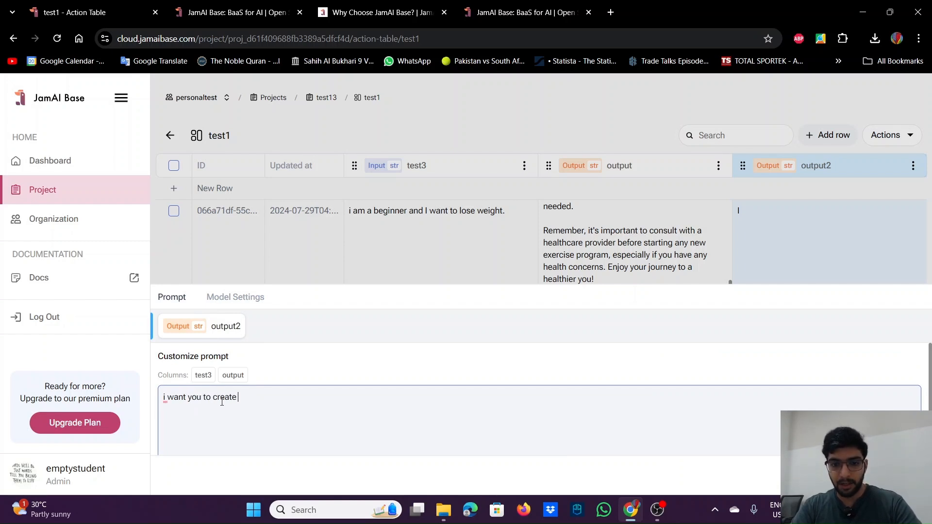
{"action": "type", "text": "a more summari"}
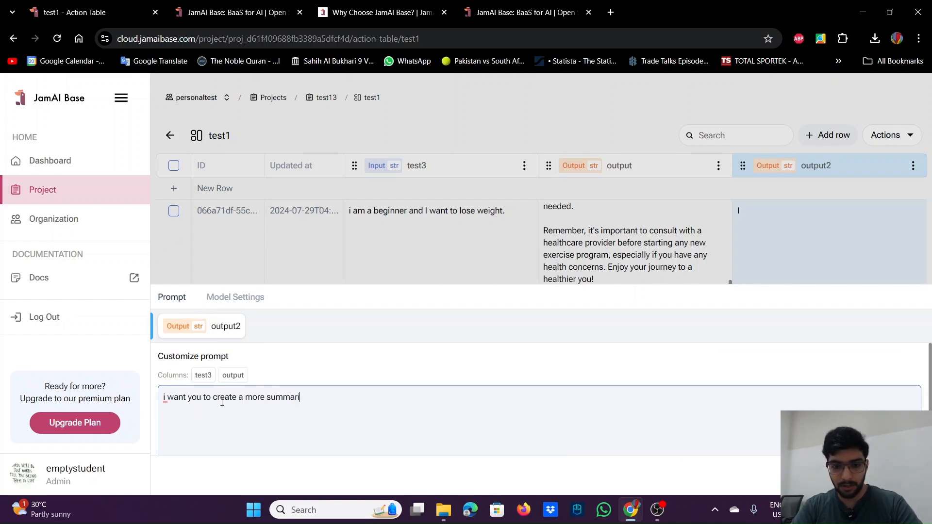
{"action": "type", "text": "sed version"}
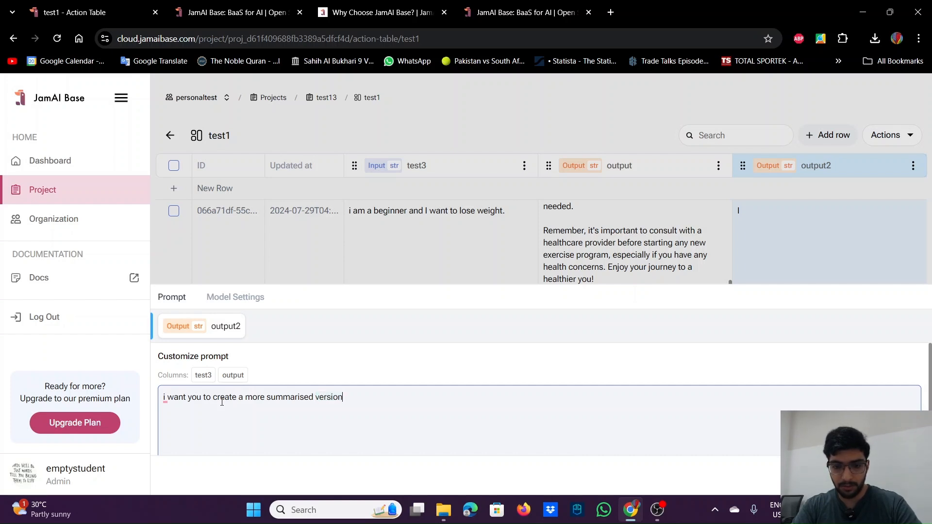
{"action": "type", "text": " based on"}
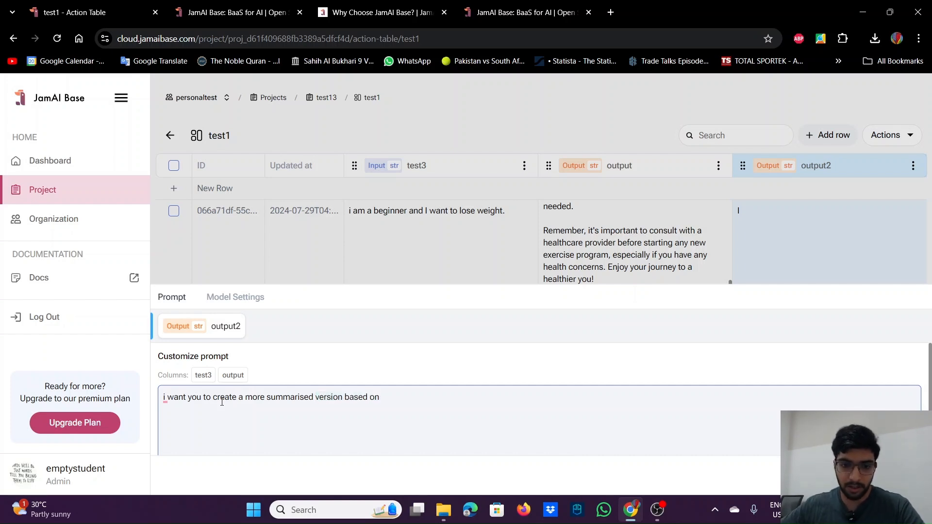
{"action": "left_click", "coordinate": [233, 375]}
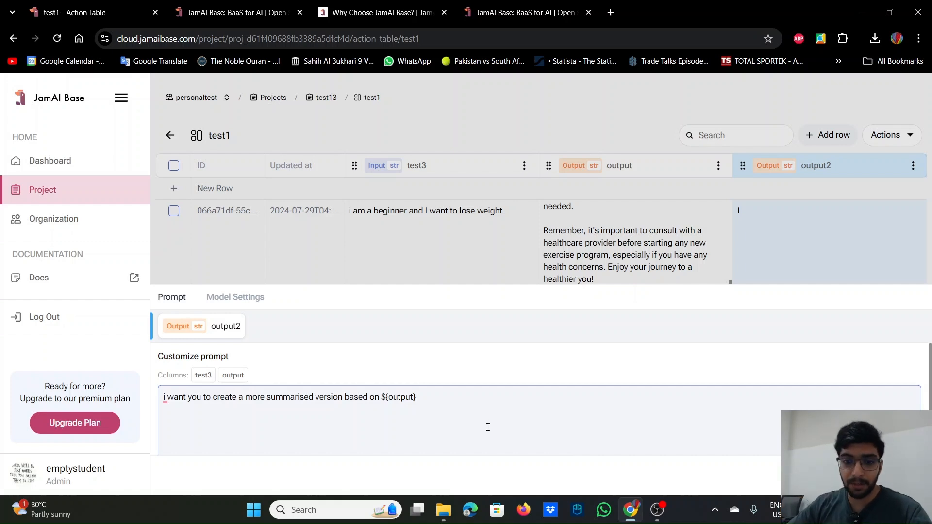
{"action": "scroll", "coordinate": [487, 427], "scroll_direction": "down", "scroll_amount": 1}
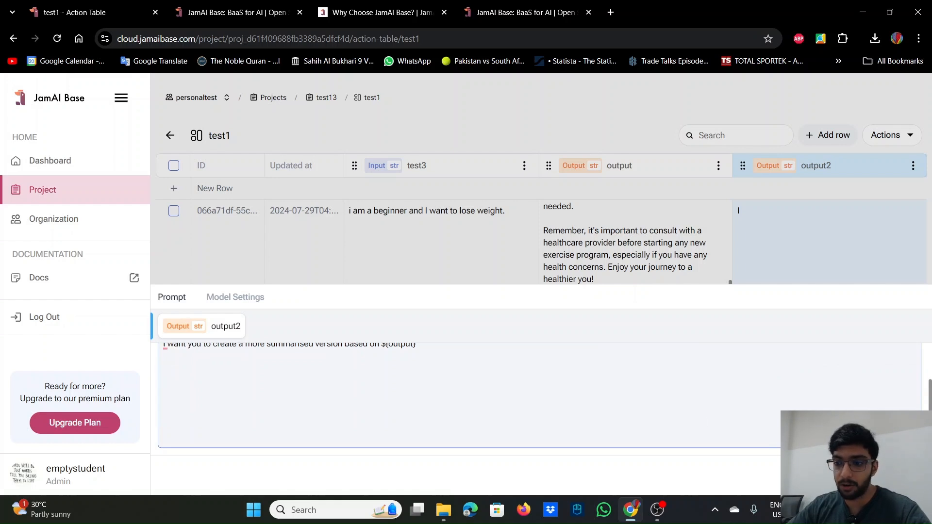
{"action": "left_click", "coordinate": [896, 475]}
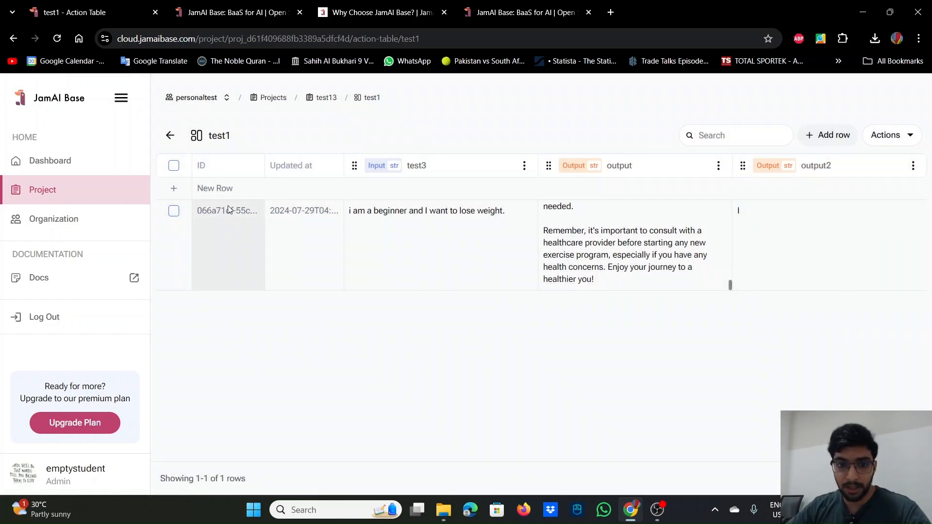
- Select the row again and regenerate it with the new output2 prompt
{"action": "left_click", "coordinate": [174, 165]}
{"action": "left_click", "coordinate": [888, 135]}
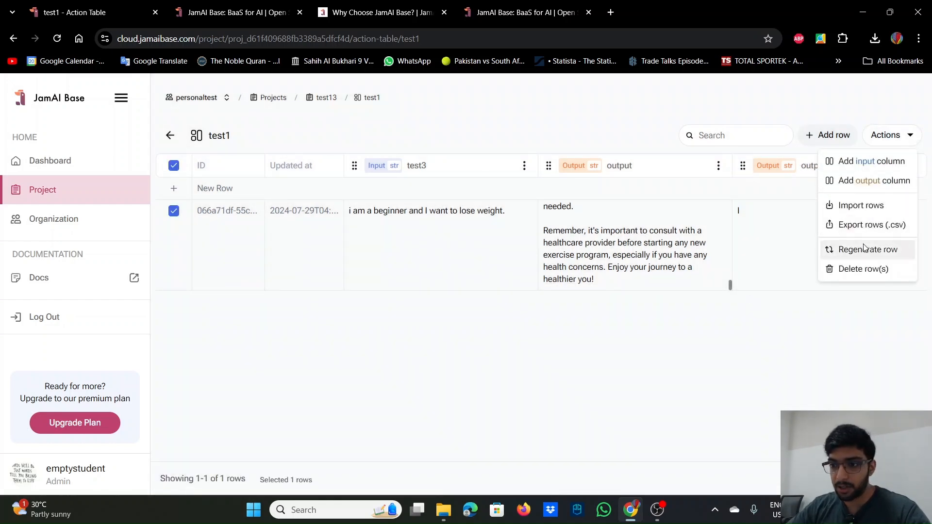
{"action": "left_click", "coordinate": [865, 248]}
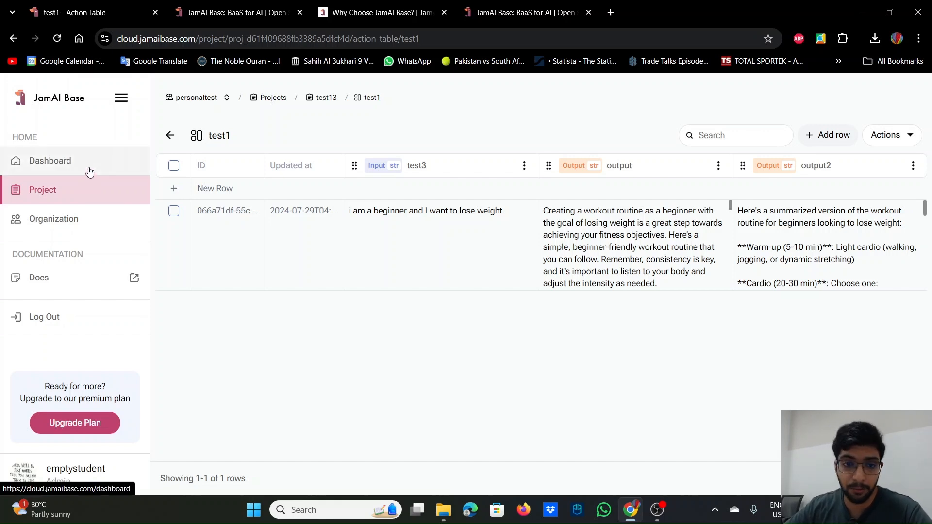
- Open the dashboard and examine the monthly token usage by model for Jul 2024
{"action": "left_click", "coordinate": [88, 169]}
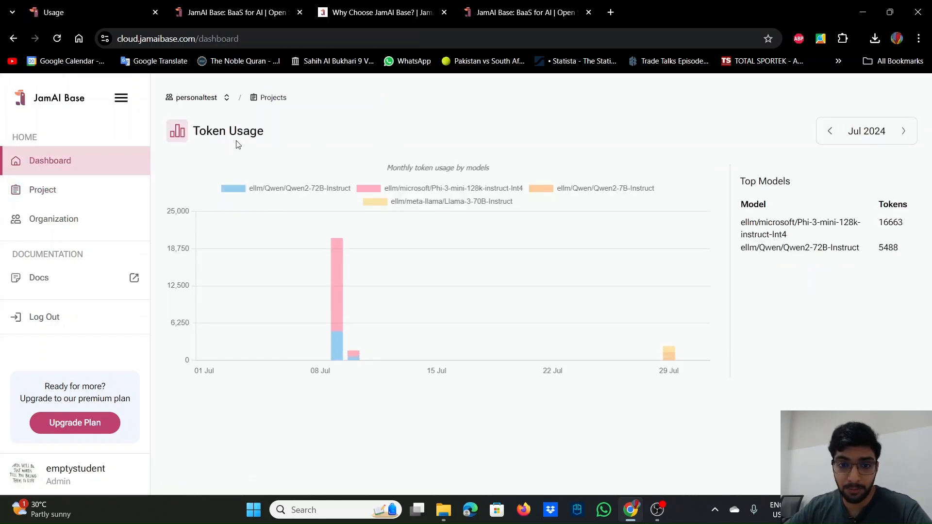
{"action": "left_click_drag", "start_coordinate": [267, 134], "coordinate": [200, 130]}
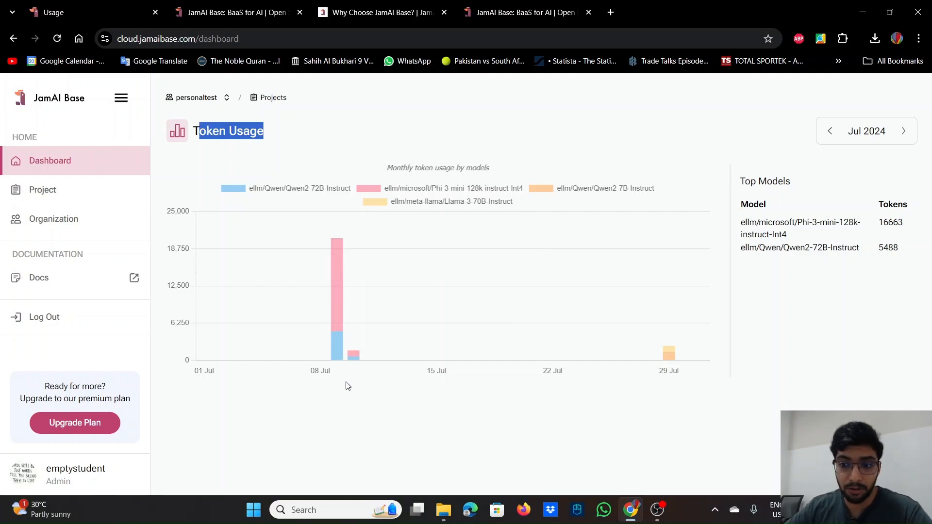
{"action": "mouse_move", "coordinate": [672, 362]}
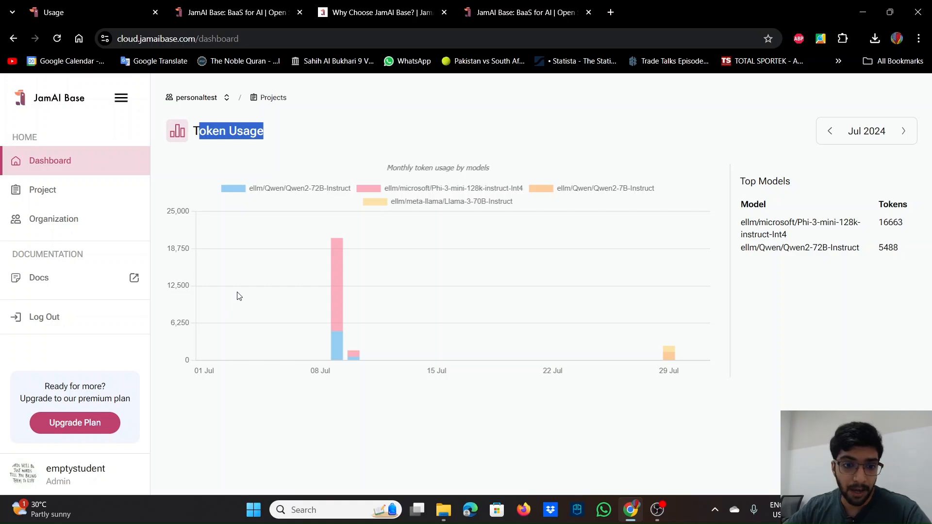
- Open the JamAI Base docs, skim the welcome page, and switch to the already open "Why Choose JamAI Base?" page
{"action": "left_click", "coordinate": [66, 287]}
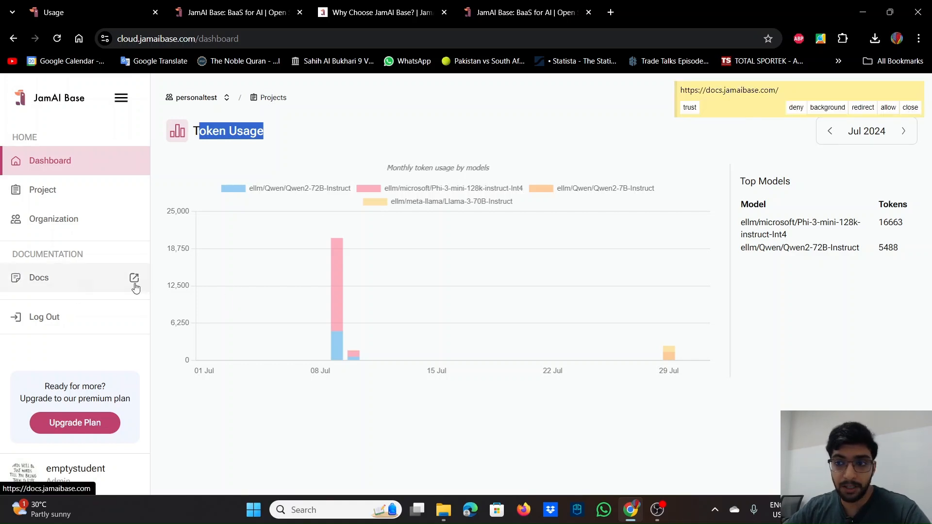
{"action": "left_click", "coordinate": [873, 107]}
{"action": "scroll", "coordinate": [387, 251], "scroll_direction": "down", "scroll_amount": 4}
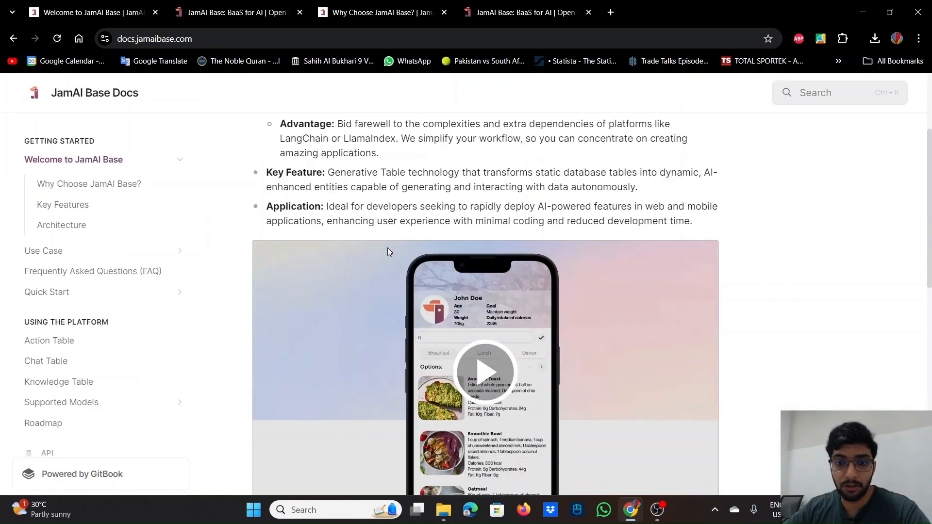
{"action": "scroll", "coordinate": [387, 250], "scroll_direction": "down", "scroll_amount": 10}
{"action": "scroll", "coordinate": [387, 247], "scroll_direction": "up", "scroll_amount": 14}
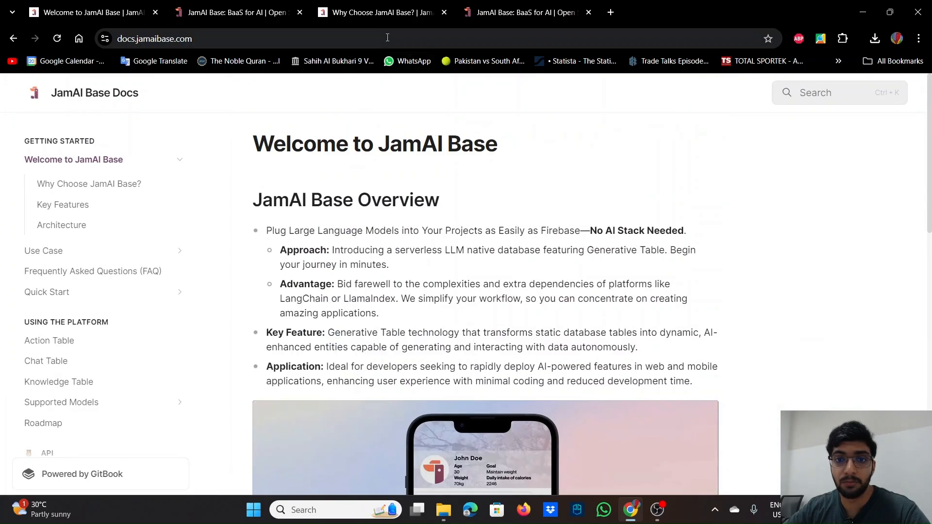
{"action": "left_click", "coordinate": [426, 6]}
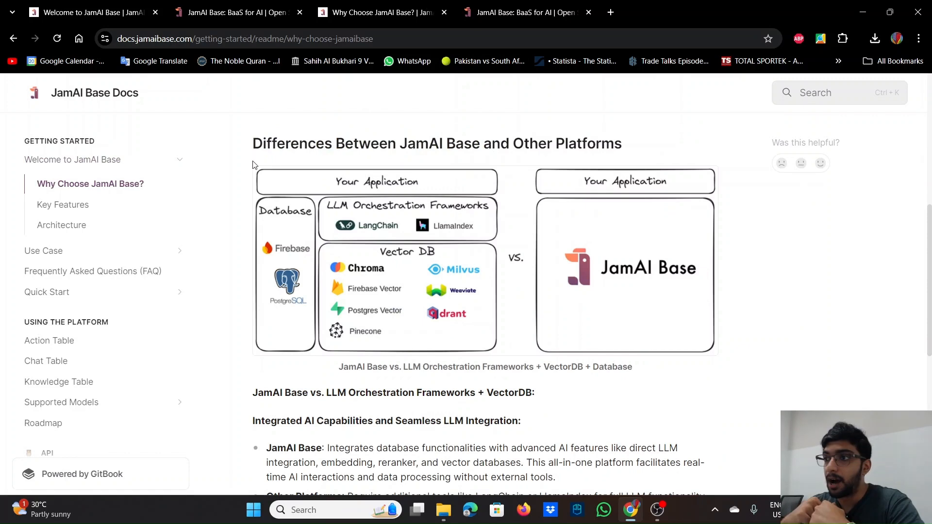